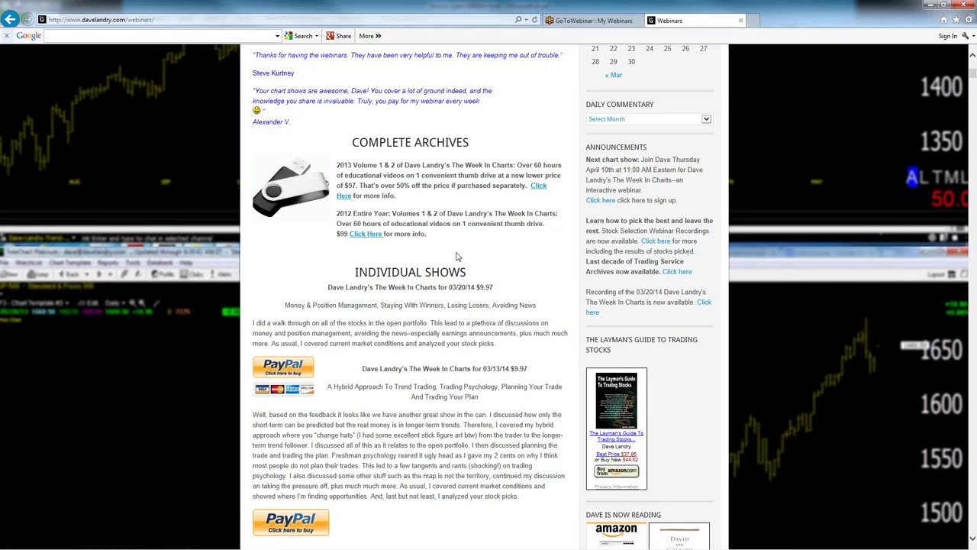
# - Search the webinars page for "risk" and move on to the next match
pyautogui.hotkey('ctrl', 'f')
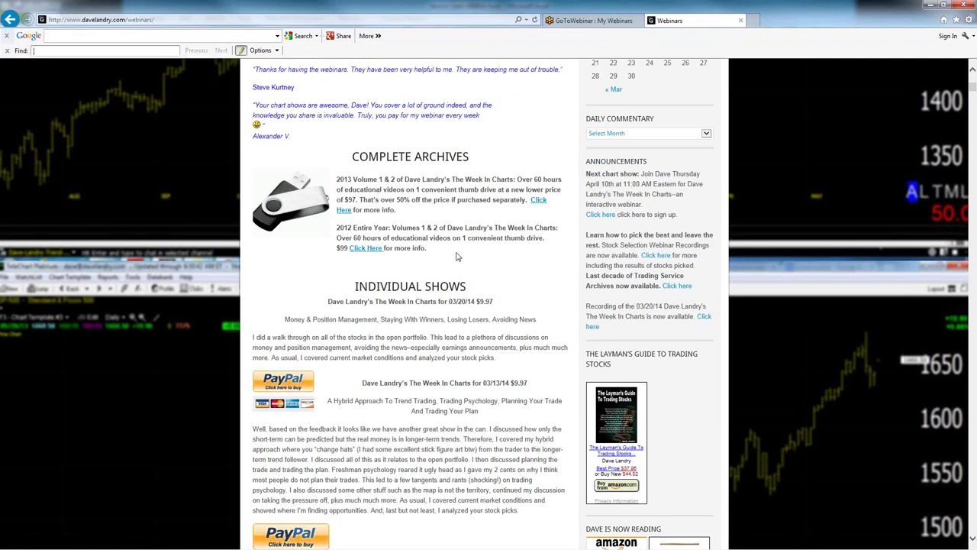
pyautogui.write('risk')
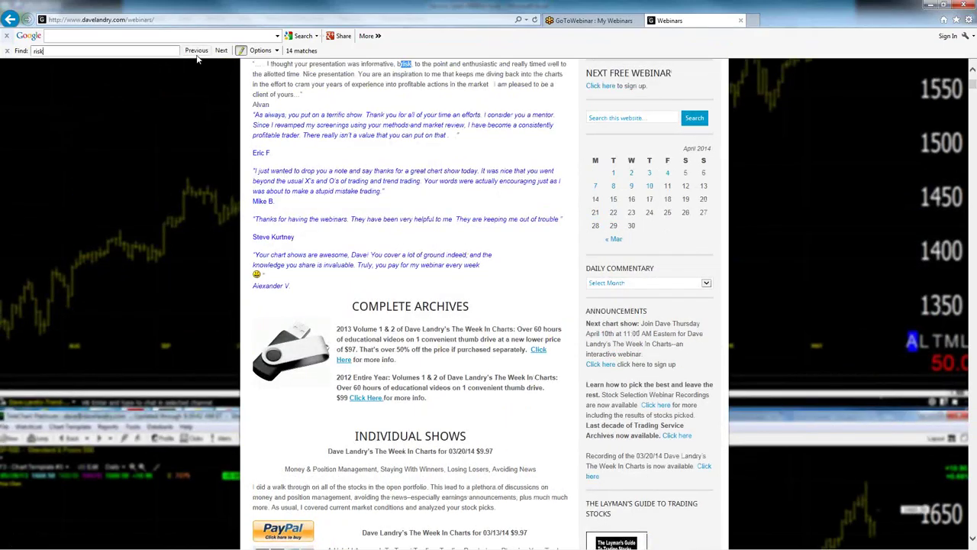
pyautogui.click(220, 51)
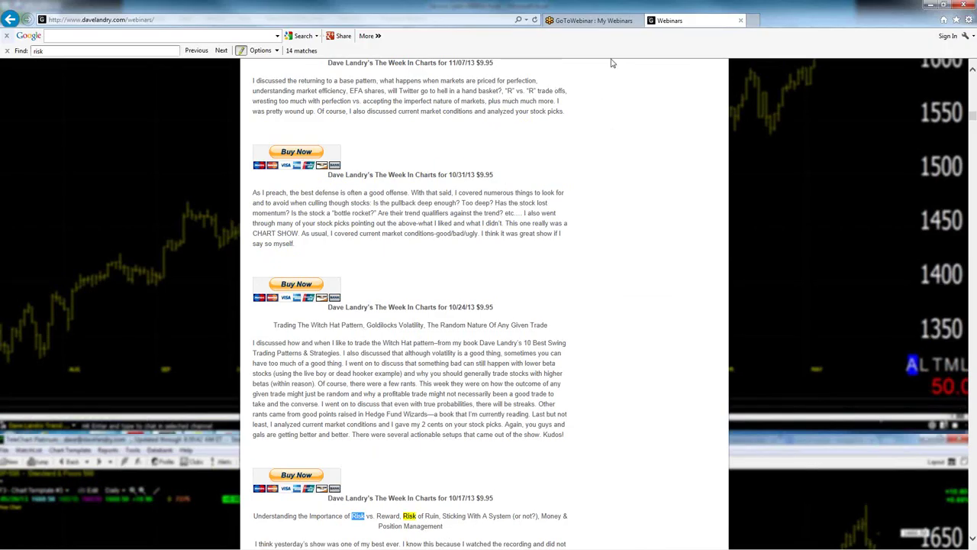
# - Switch from the browser to the Excel portfolio workbook and select cell K24 below the IPT heading
pyautogui.click(581, 19)
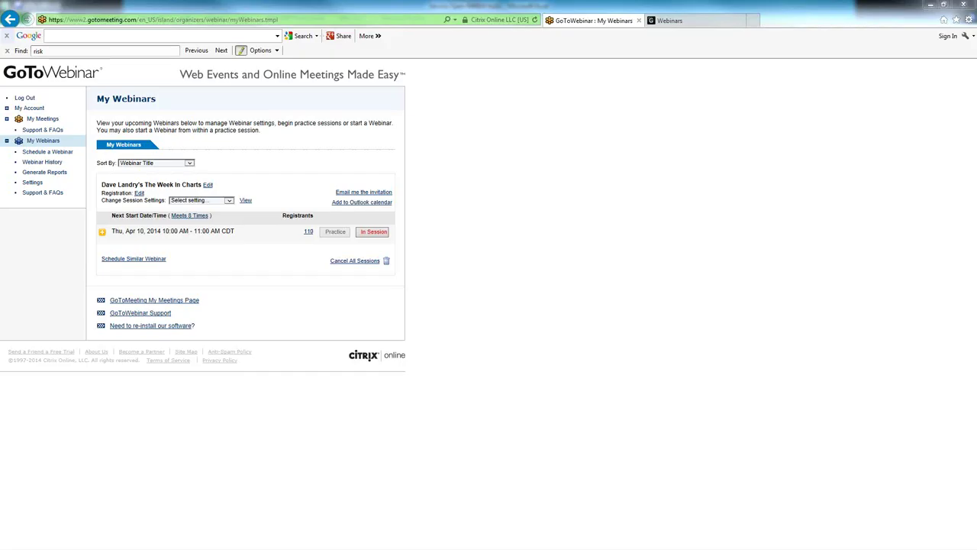
pyautogui.click(931, 6)
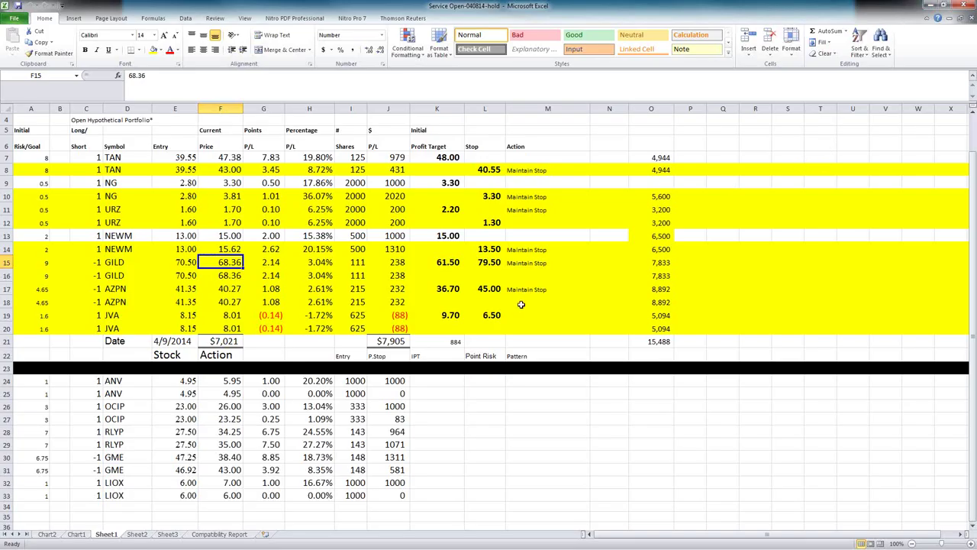
pyautogui.click(453, 385)
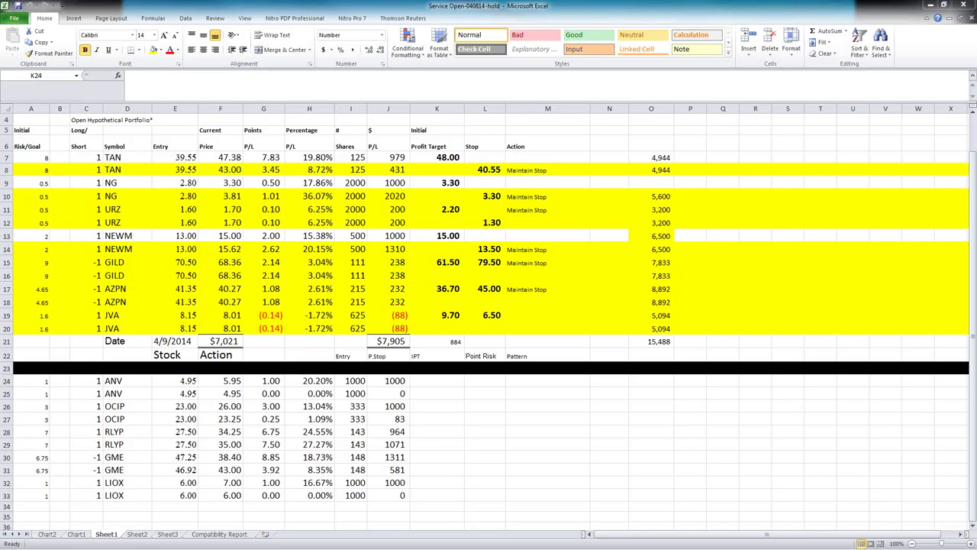
# - Switch to the PowerPoint slide show and replace the slide with a white screen for drawing
pyautogui.hotkey('alt', 'Tab')
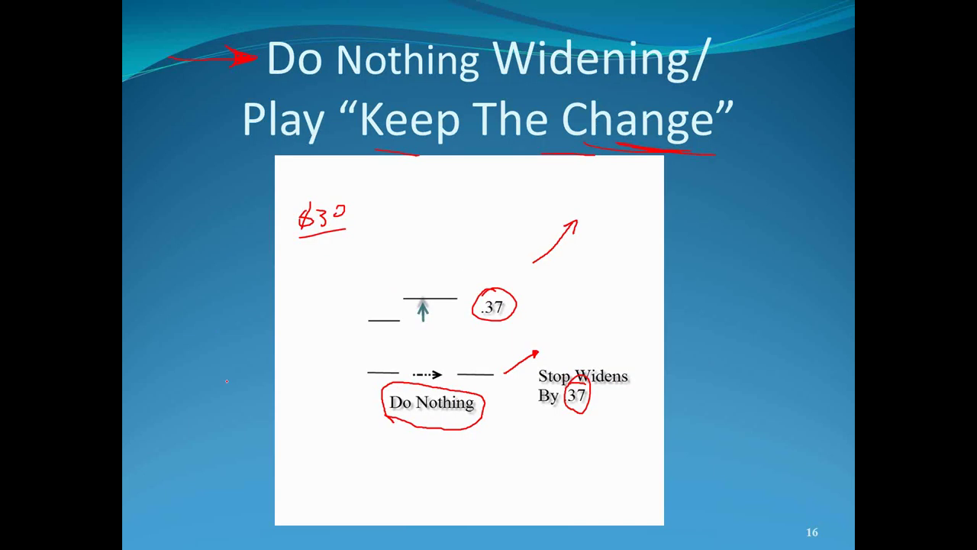
pyautogui.rightClick(226, 381)
pyautogui.moveTo(278, 463)
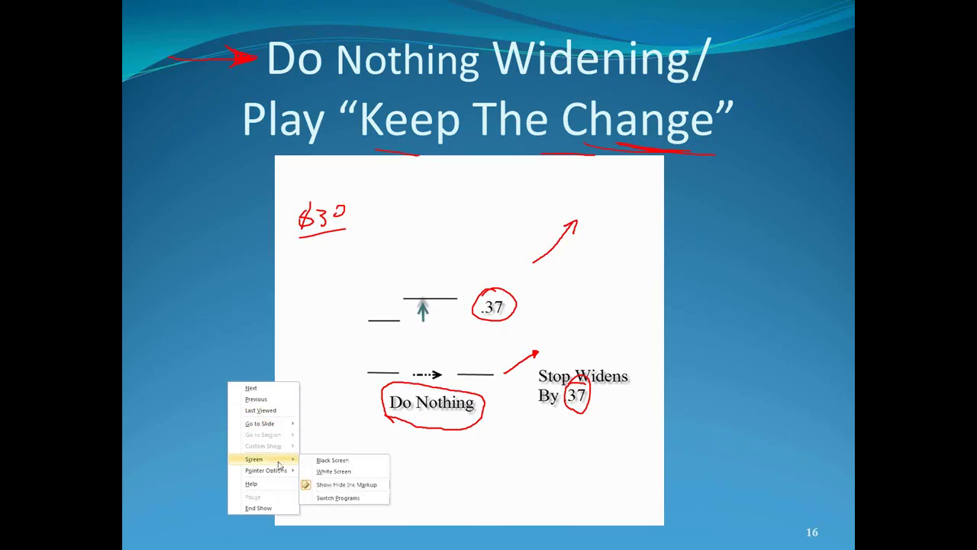
pyautogui.click(334, 471)
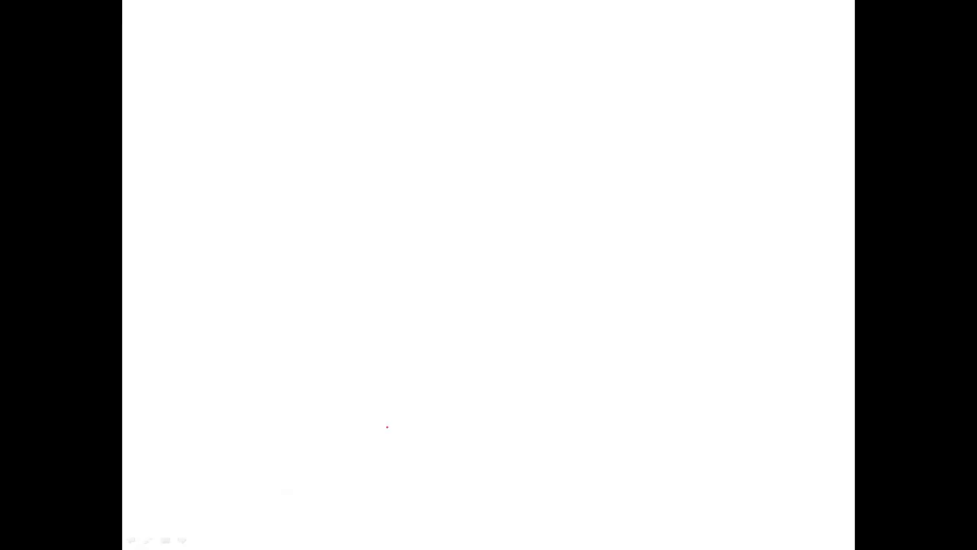
# - Draw a wavy rising price line with a stop line trailing beneath it, and extend the price into a small pullback
pyautogui.moveTo(364, 440)
pyautogui.mouseDown()
pyautogui.moveTo(424, 387)
pyautogui.moveTo(447, 390)
pyautogui.moveTo(468, 370)
pyautogui.moveTo(510, 360)
pyautogui.moveTo(635, 265)
pyautogui.mouseUp()
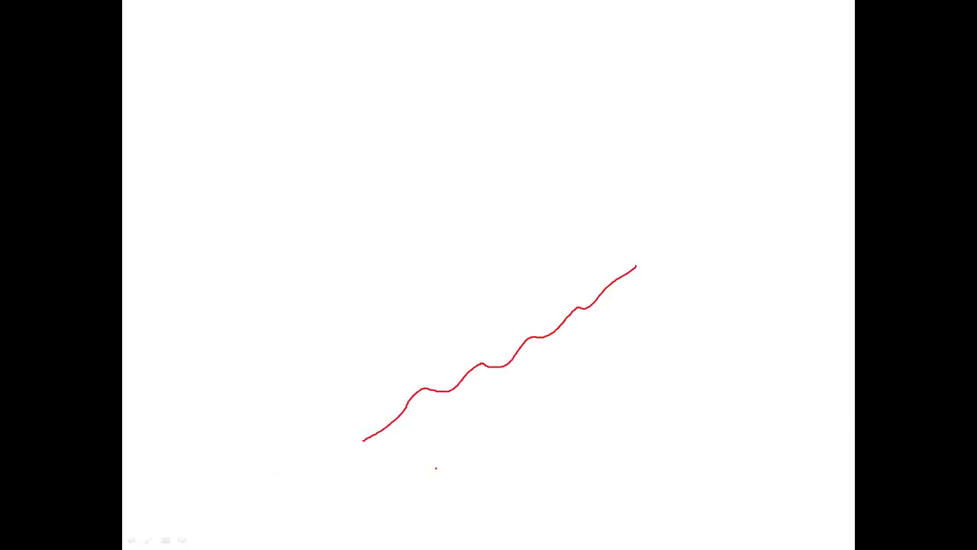
pyautogui.moveTo(459, 448)
pyautogui.mouseDown()
pyautogui.moveTo(490, 414)
pyautogui.moveTo(674, 320)
pyautogui.mouseUp()
pyautogui.moveTo(635, 266)
pyautogui.mouseDown()
pyautogui.moveTo(679, 243)
pyautogui.moveTo(697, 272)
pyautogui.moveTo(711, 258)
pyautogui.mouseUp()
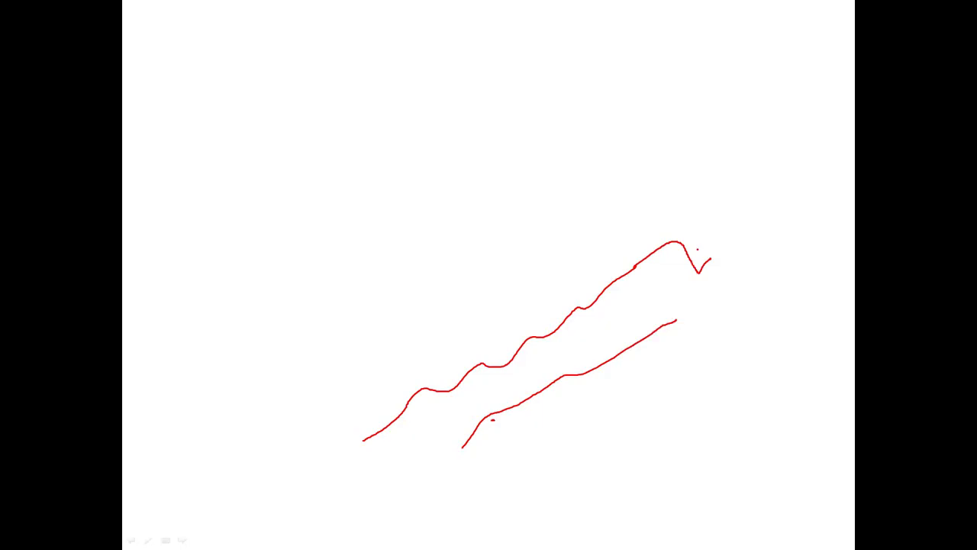
# - Circle the pullback, mark the stop line's end with an arrow, add a sad face, and extend the price into a steep upward arrow
pyautogui.moveTo(670, 219)
pyautogui.mouseDown()
pyautogui.moveTo(651, 244)
pyautogui.moveTo(694, 300)
pyautogui.moveTo(741, 251)
pyautogui.moveTo(629, 227)
pyautogui.mouseUp()
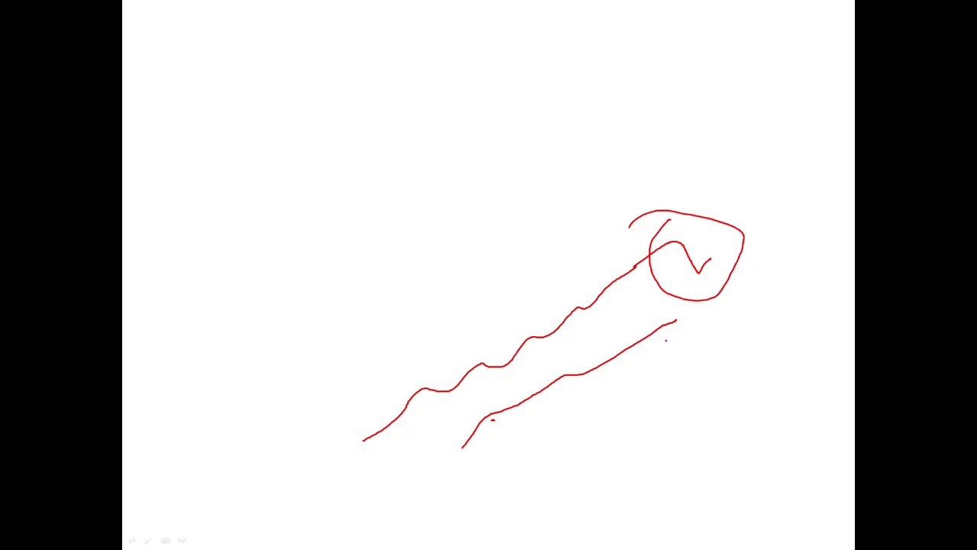
pyautogui.moveTo(677, 334)
pyautogui.mouseDown()
pyautogui.moveTo(690, 351)
pyautogui.moveTo(677, 345)
pyautogui.moveTo(692, 337)
pyautogui.moveTo(688, 316)
pyautogui.mouseUp()
pyautogui.moveTo(773, 222)
pyautogui.mouseDown()
pyautogui.moveTo(766, 241)
pyautogui.moveTo(772, 222)
pyautogui.moveTo(793, 244)
pyautogui.mouseUp()
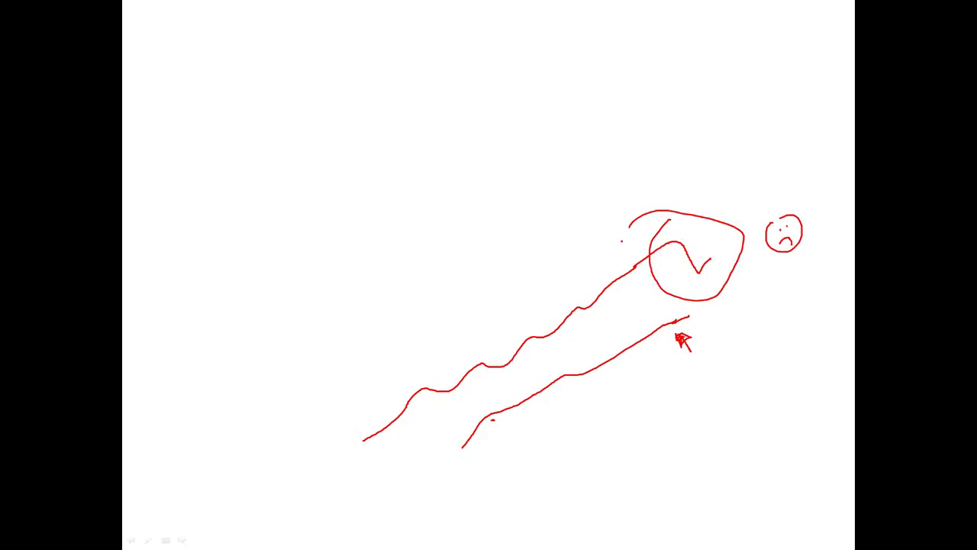
pyautogui.moveTo(705, 266)
pyautogui.mouseDown()
pyautogui.moveTo(715, 260)
pyautogui.moveTo(720, 281)
pyautogui.moveTo(744, 214)
pyautogui.moveTo(796, 161)
pyautogui.mouseUp()
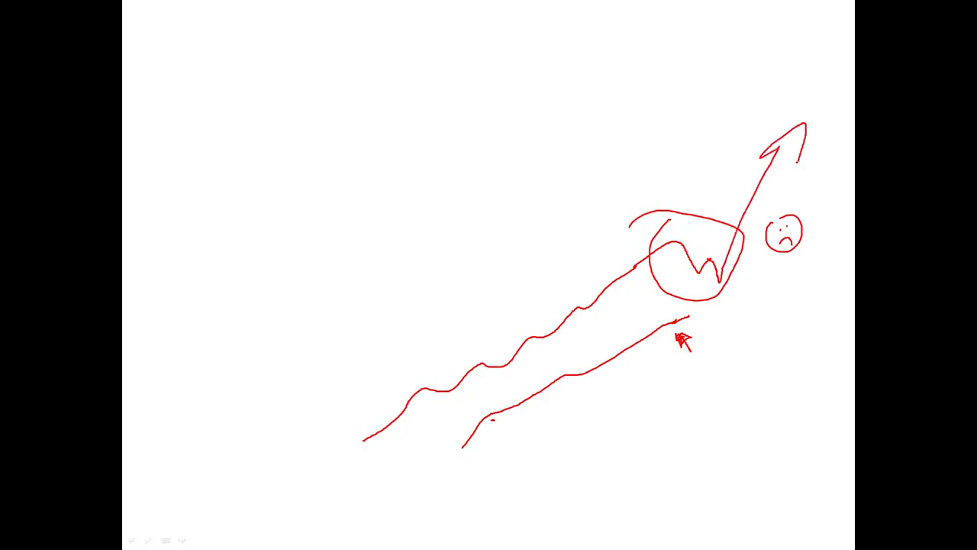
# - Sketch a second zigzag pullback ending in an upward arrow above the first drawing, number its legs and circle it
pyautogui.moveTo(421, 223)
pyautogui.mouseDown()
pyautogui.moveTo(485, 127)
pyautogui.moveTo(516, 197)
pyautogui.moveTo(539, 161)
pyautogui.moveTo(561, 203)
pyautogui.moveTo(634, 114)
pyautogui.moveTo(642, 121)
pyautogui.mouseUp()
pyautogui.click(534, 142)
pyautogui.moveTo(505, 127)
pyautogui.mouseDown()
pyautogui.moveTo(510, 150)
pyautogui.moveTo(534, 142)
pyautogui.moveTo(547, 158)
pyautogui.moveTo(525, 170)
pyautogui.moveTo(540, 189)
pyautogui.mouseUp()
pyautogui.moveTo(549, 178); pyautogui.dragTo(563, 186)
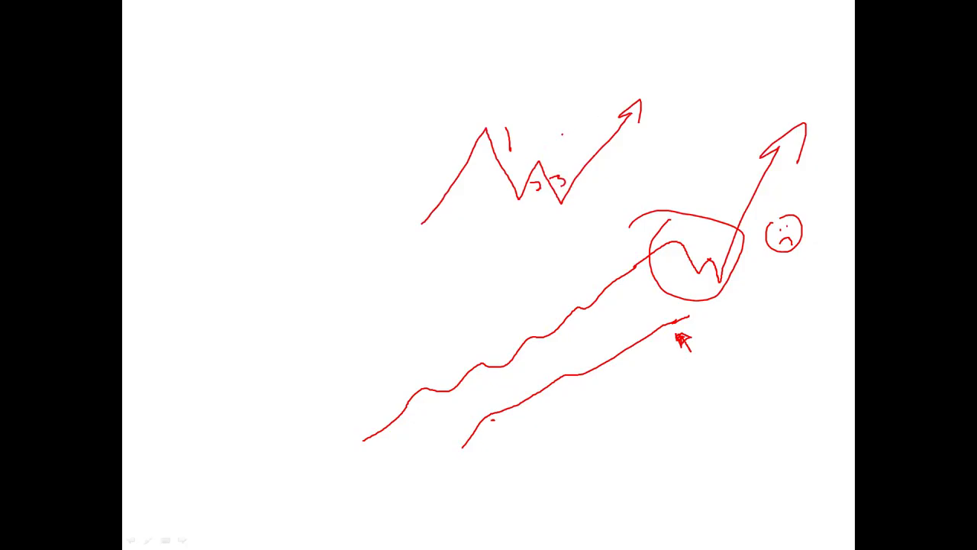
pyautogui.moveTo(556, 130)
pyautogui.mouseDown()
pyautogui.moveTo(479, 187)
pyautogui.moveTo(488, 145)
pyautogui.mouseUp()
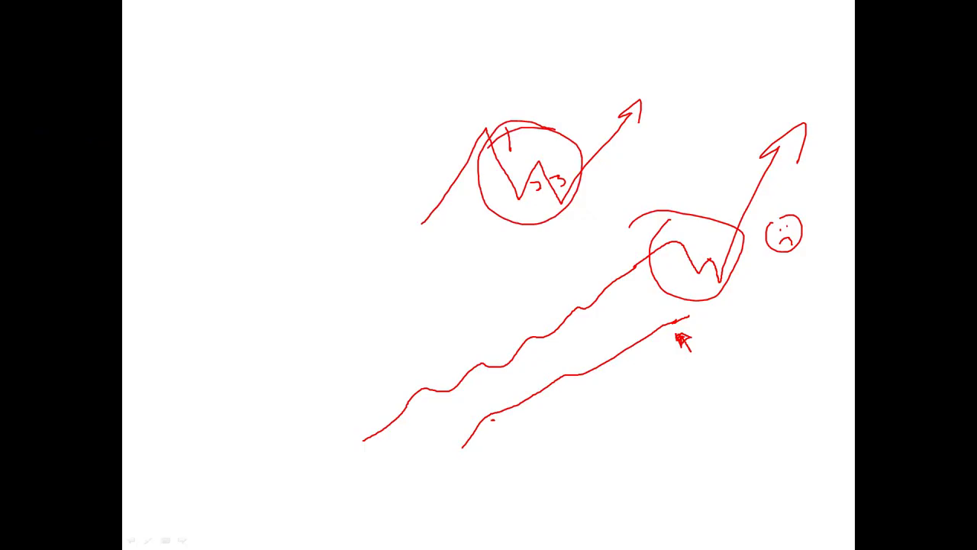
# - Select TAN's stop in cell L8 of the Excel portfolio, and bring up the TAN chart in a maximized TeleChart window
pyautogui.hotkey('alt', 'Tab')
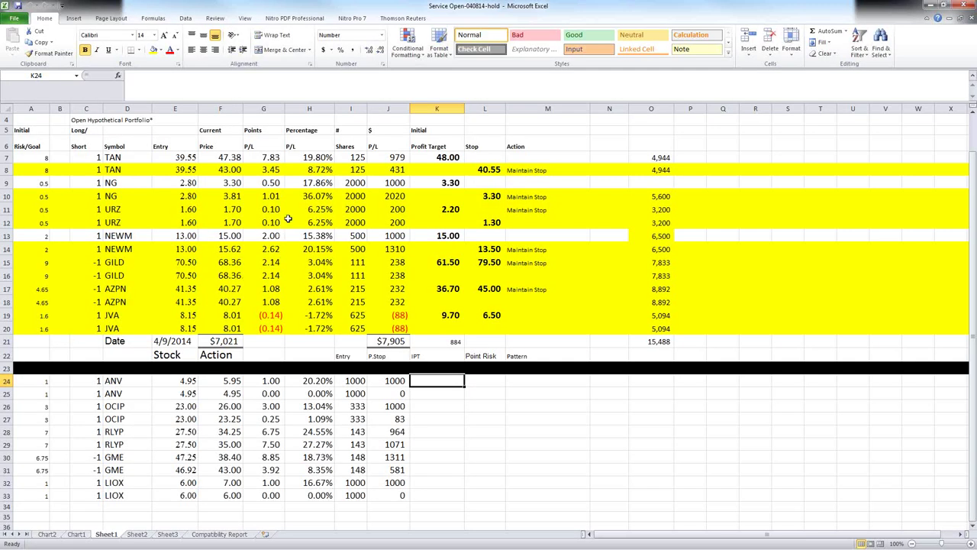
pyautogui.click(491, 170)
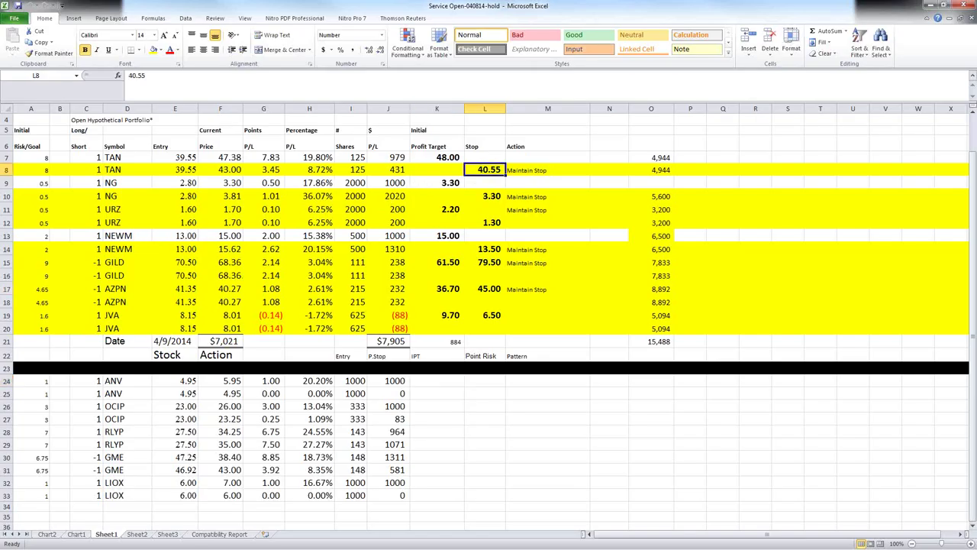
pyautogui.hotkey('alt', 'Tab')
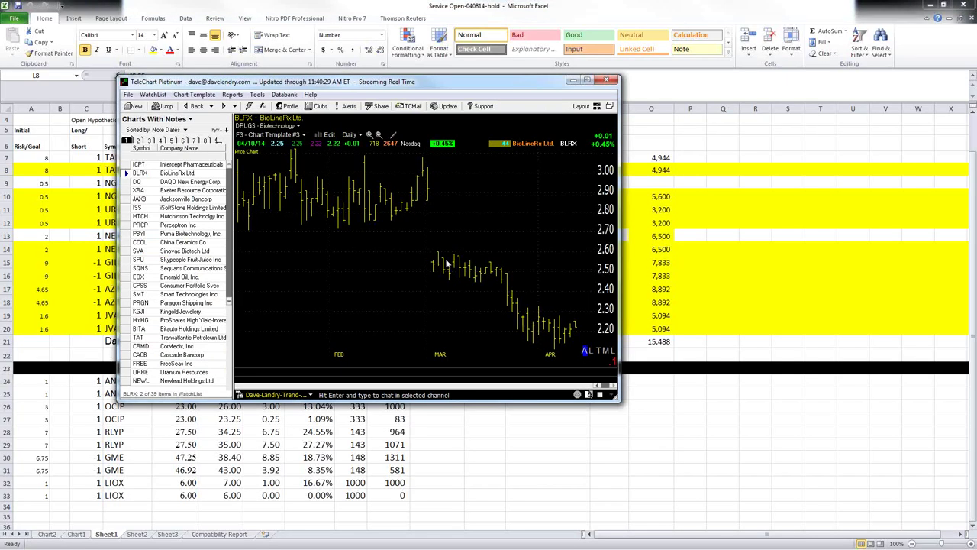
pyautogui.write('TAN')
pyautogui.press('Return')
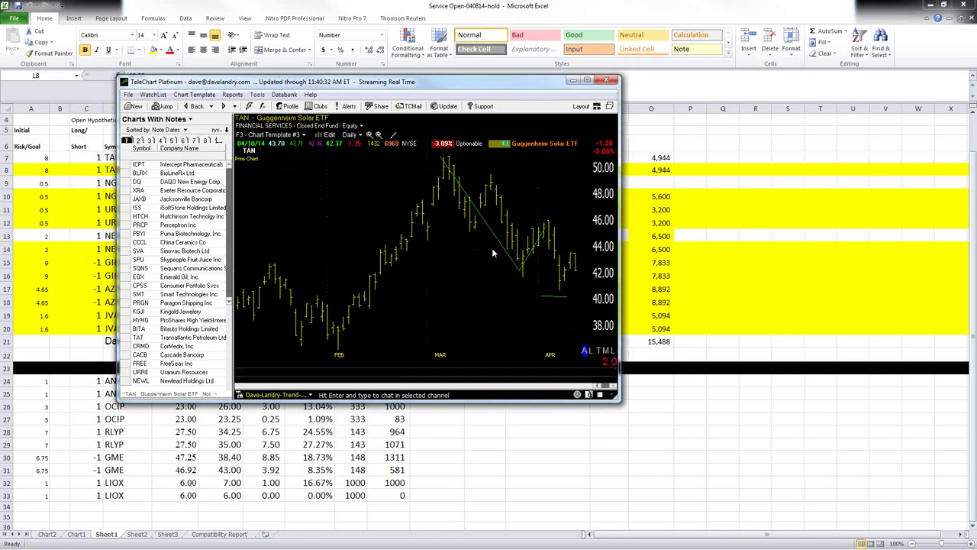
pyautogui.click(587, 80)
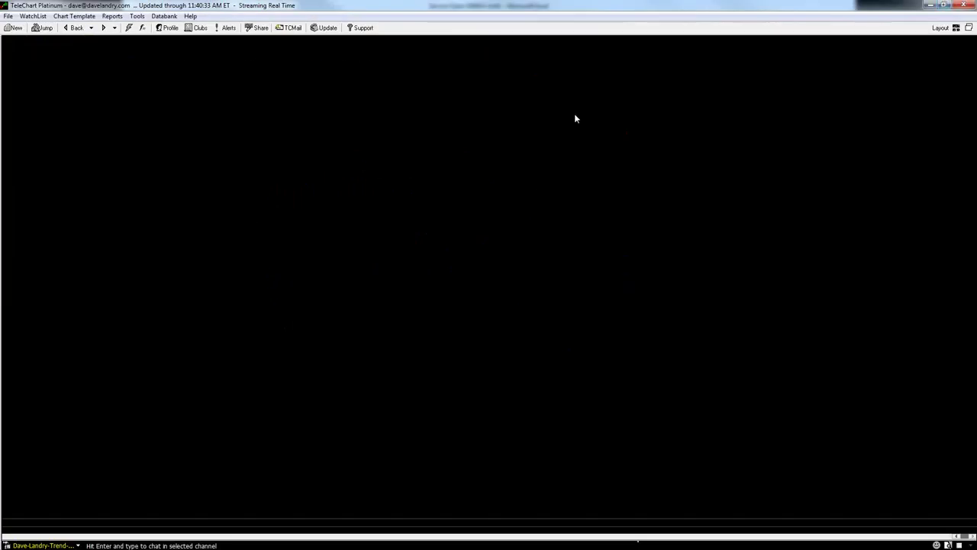
# - Draw a rising trendline beneath TAN's 2013-2014 advance on the multi-year chart and cross two short lines above its recent peak
pyautogui.click(137, 58)
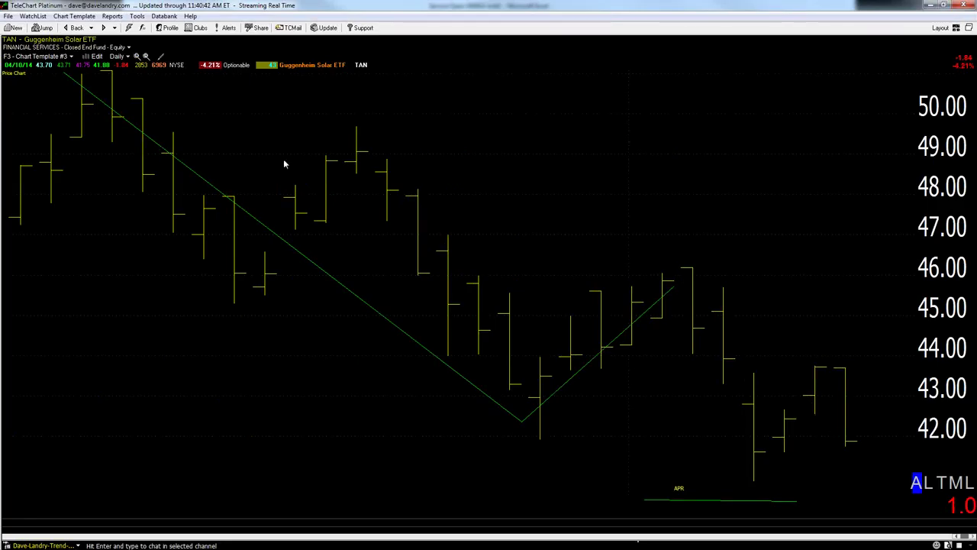
pyautogui.click(146, 56)
pyautogui.click(146, 56)
pyautogui.click(147, 58)
pyautogui.click(146, 58)
pyautogui.click(147, 57)
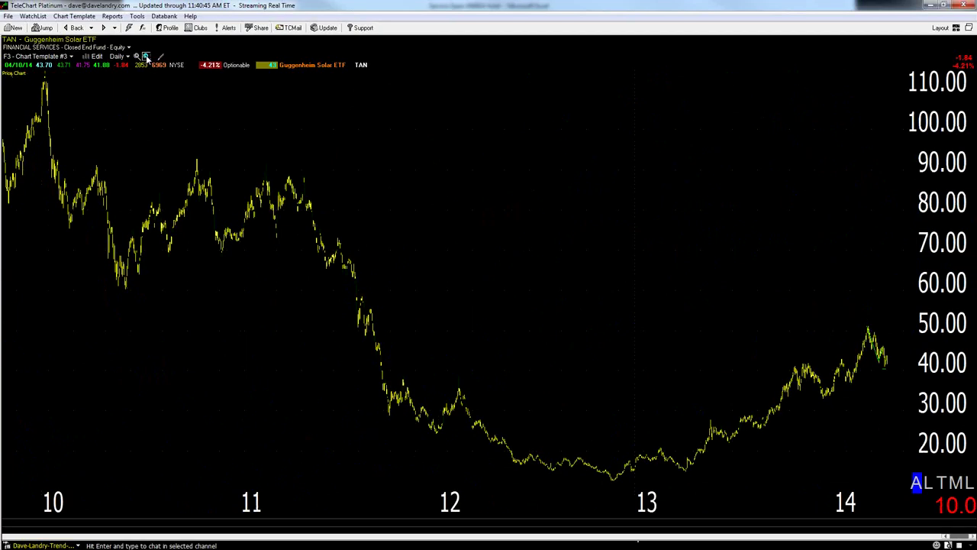
pyautogui.moveTo(692, 504)
pyautogui.mouseDown()
pyautogui.moveTo(877, 420)
pyautogui.moveTo(887, 401)
pyautogui.mouseUp()
pyautogui.moveTo(852, 314)
pyautogui.mouseDown()
pyautogui.moveTo(884, 330)
pyautogui.moveTo(848, 328)
pyautogui.mouseUp()
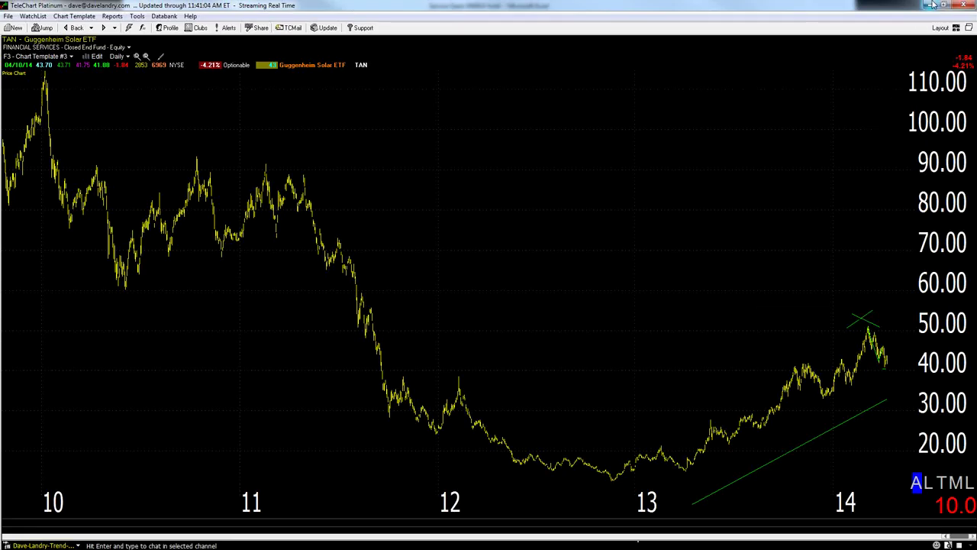
# - Switch to the Excel portfolio and on to the PowerPoint slide show, and open the slide show options
pyautogui.hotkey('alt', 'Tab')
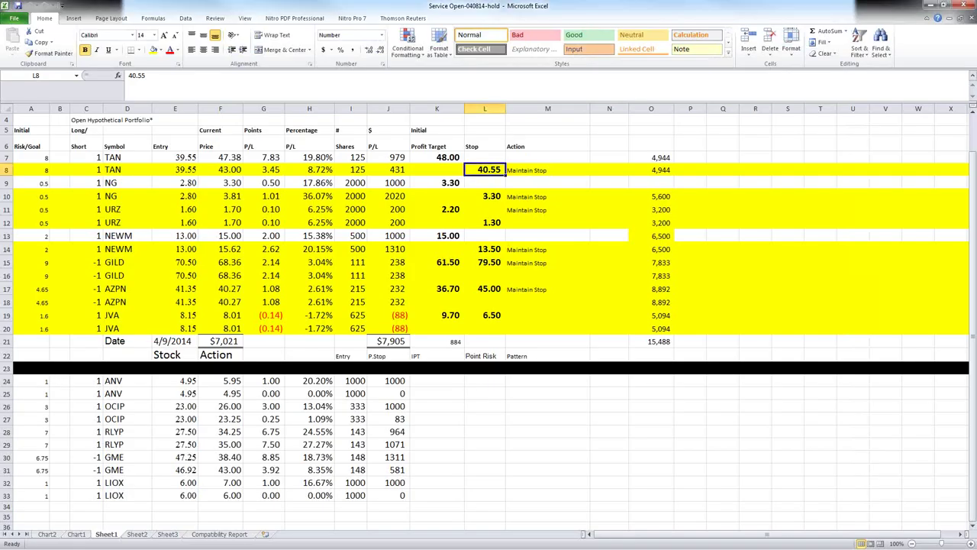
pyautogui.hotkey('alt', 'Tab')
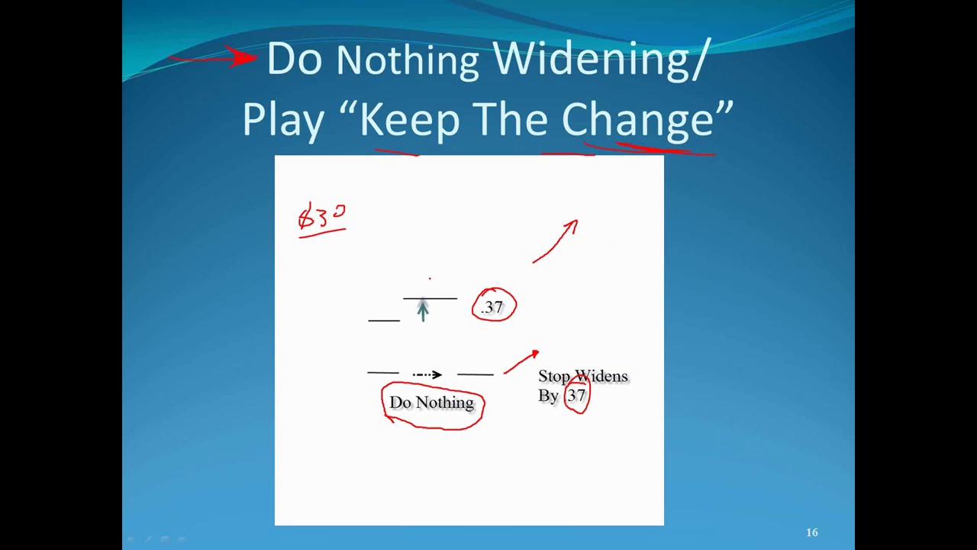
pyautogui.rightClick(431, 269)
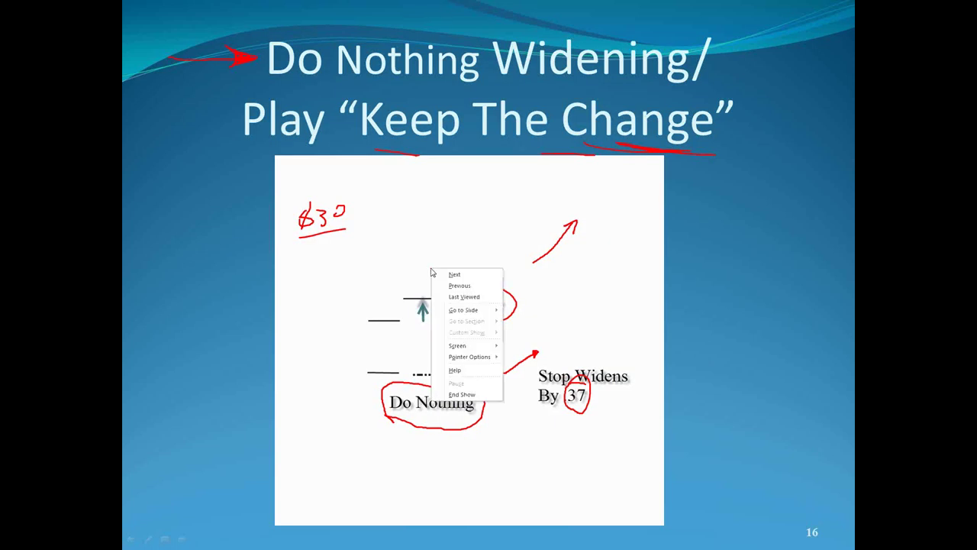
pyautogui.rightClick(191, 406)
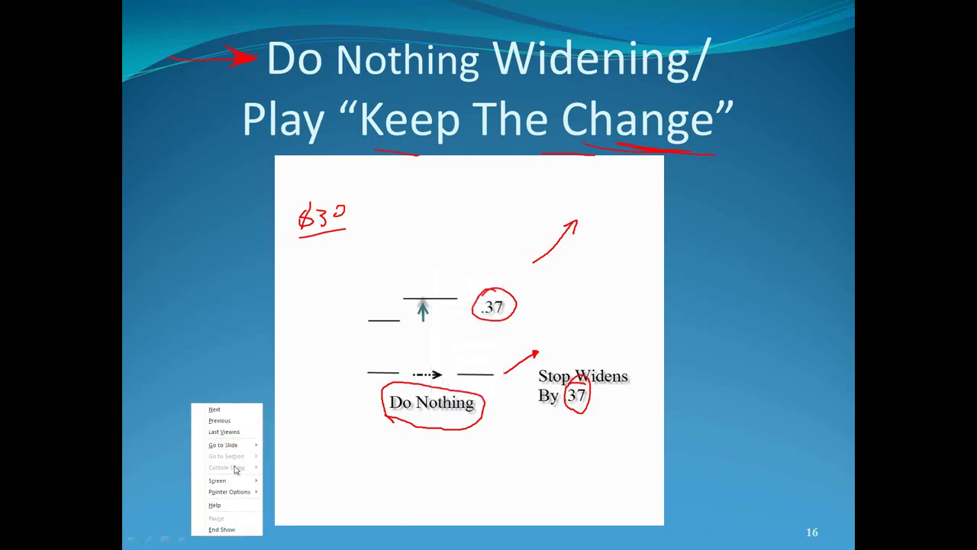
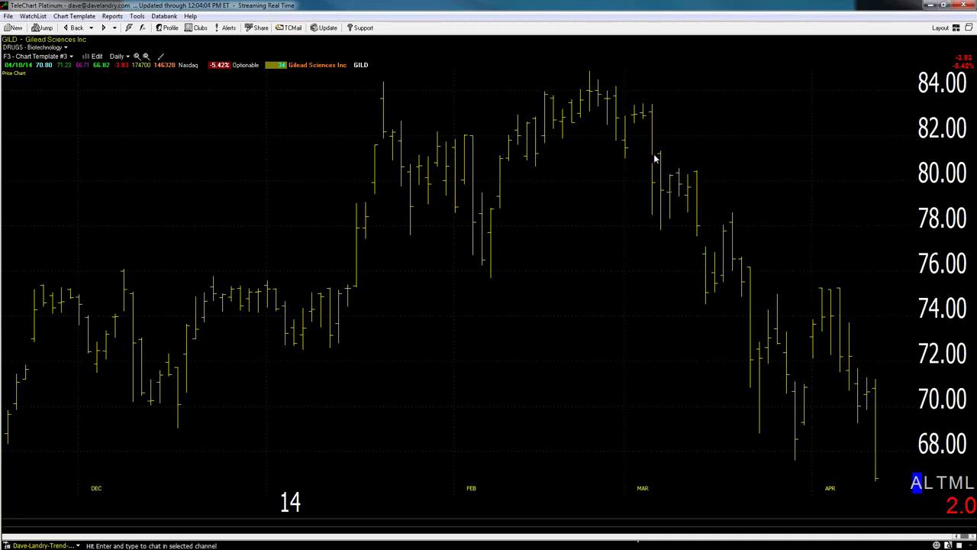
# - Draw trendlines along GILD's decline and bounce from late February through March, and step the chart back to 03/28/14
pyautogui.moveTo(600, 98)
pyautogui.mouseDown()
pyautogui.moveTo(713, 386)
pyautogui.moveTo(759, 410)
pyautogui.moveTo(785, 352)
pyautogui.moveTo(814, 456)
pyautogui.mouseUp()
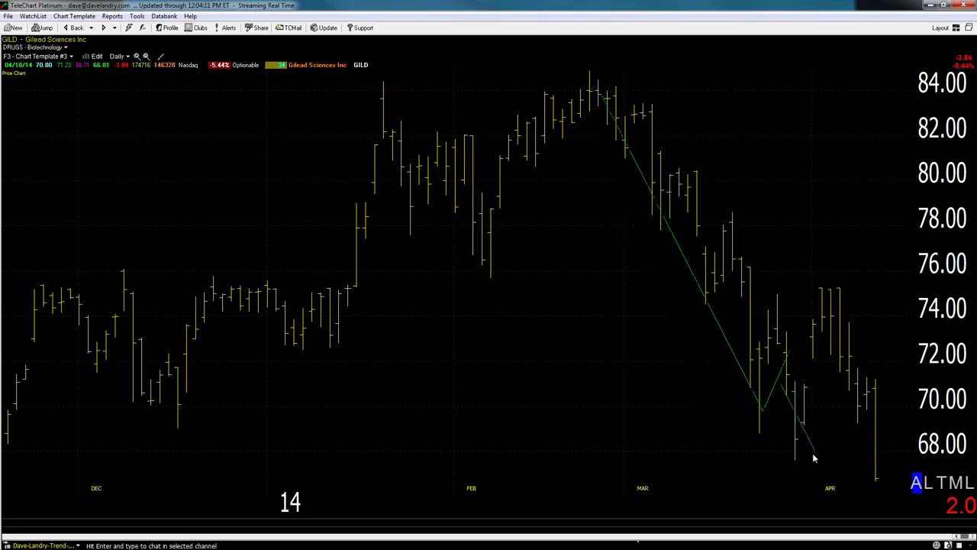
pyautogui.press('Left')
pyautogui.press('Left')
pyautogui.press('Left')
pyautogui.press('Left')
pyautogui.press('Left')
pyautogui.press('Left')
pyautogui.press('Left')
pyautogui.press('Left')
pyautogui.press('Left')
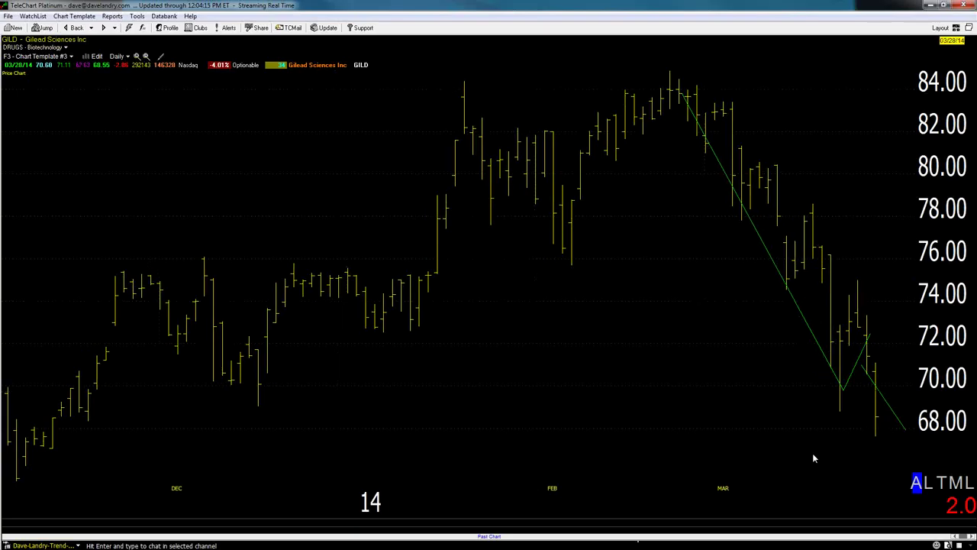
# - Step the GILD chart forward to 04/10/14, trace the drop and rebound, and draw a near-horizontal line across the early-April highs
pyautogui.press('Right')
pyautogui.press('Right')
pyautogui.press('Right')
pyautogui.press('Right')
pyautogui.press('Right')
pyautogui.press('Right')
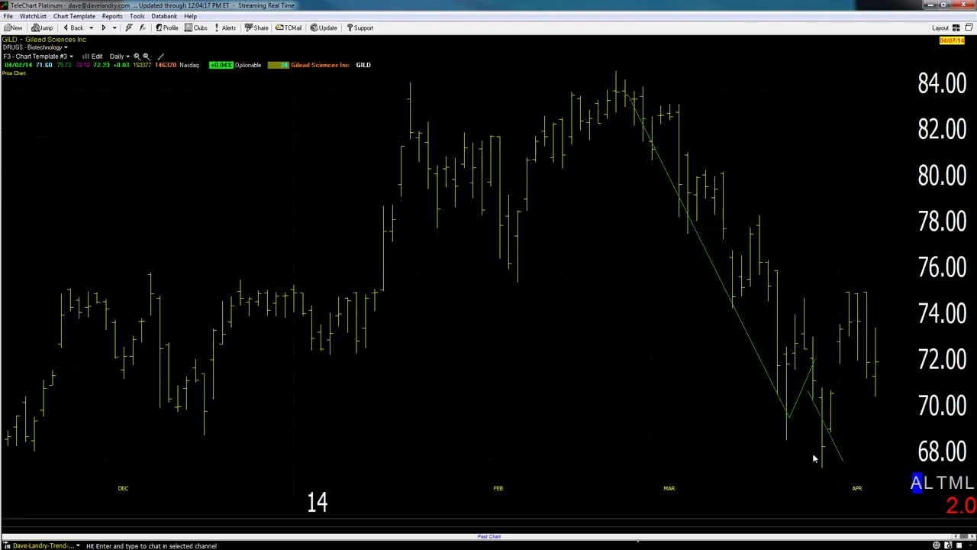
pyautogui.press('Right')
pyautogui.press('Right')
pyautogui.press('Right')
pyautogui.press('Right')
pyautogui.press('Right')
pyautogui.press('Right')
pyautogui.press('Right')
pyautogui.press('Right')
pyautogui.press('Right')
pyautogui.moveTo(763, 313); pyautogui.dragTo(840, 315)
pyautogui.moveTo(753, 287); pyautogui.dragTo(862, 290)
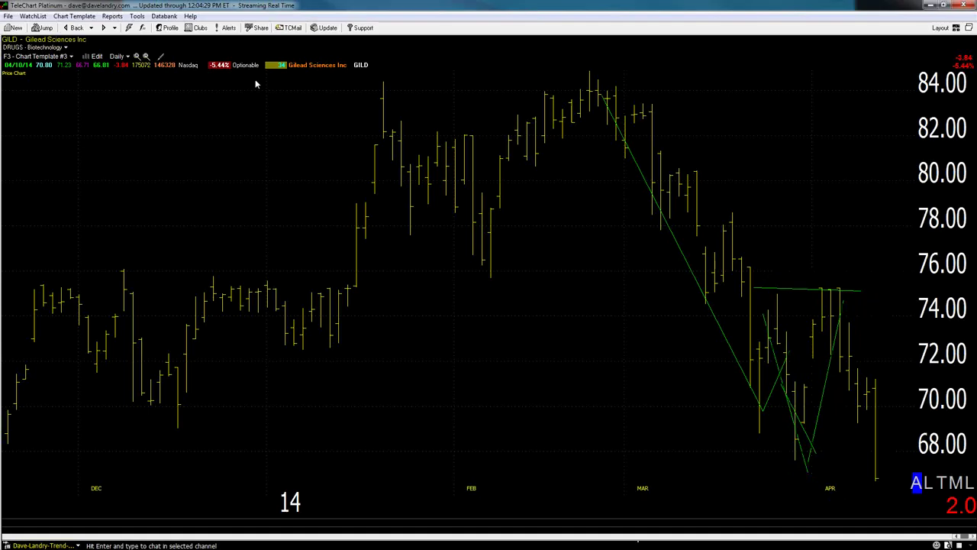
# - Erase all trendlines from the GILD chart
pyautogui.click(137, 16)
pyautogui.moveTo(145, 40)
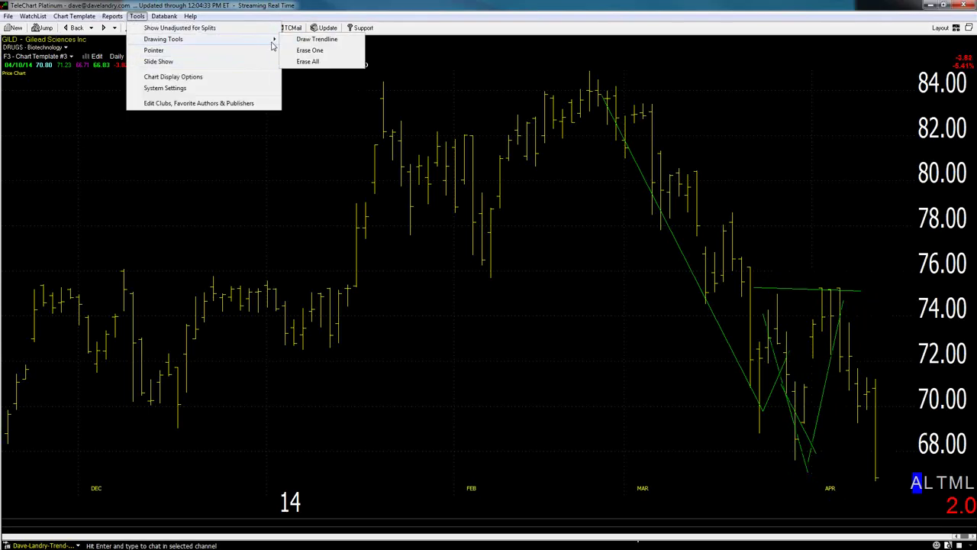
pyautogui.click(304, 62)
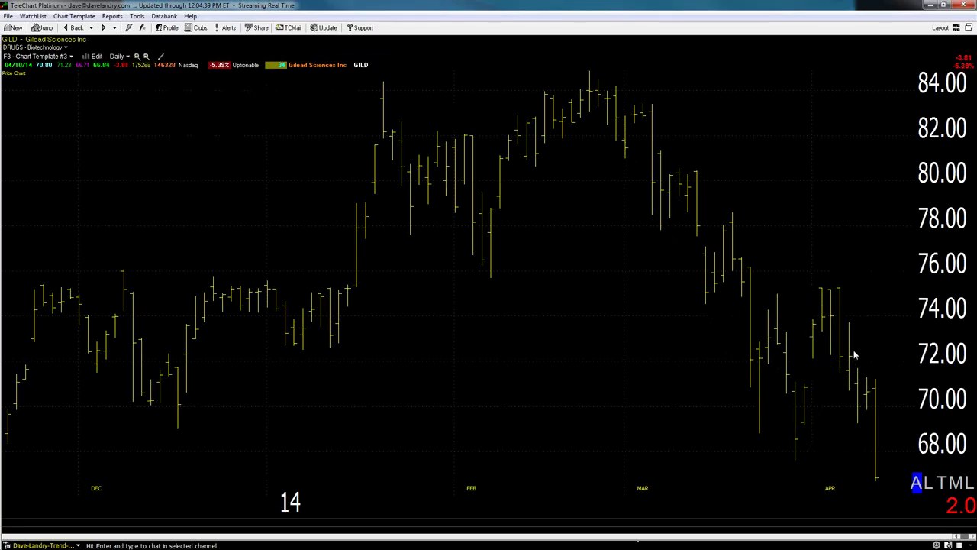
# - Trace GILD's April drop, mark the early-April highs with a short line and arrow, and dot the IPT note on the Shorts slide
pyautogui.moveTo(816, 308); pyautogui.dragTo(887, 473)
pyautogui.moveTo(775, 292)
pyautogui.mouseDown()
pyautogui.moveTo(828, 292)
pyautogui.moveTo(801, 280)
pyautogui.moveTo(812, 275)
pyautogui.moveTo(816, 286)
pyautogui.moveTo(807, 264)
pyautogui.moveTo(770, 247)
pyautogui.mouseUp()
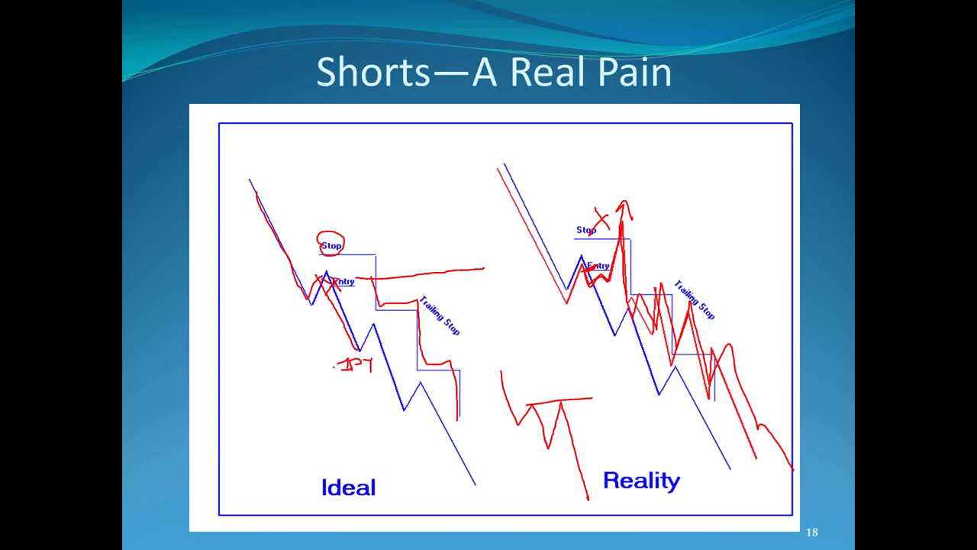
pyautogui.click(334, 367)
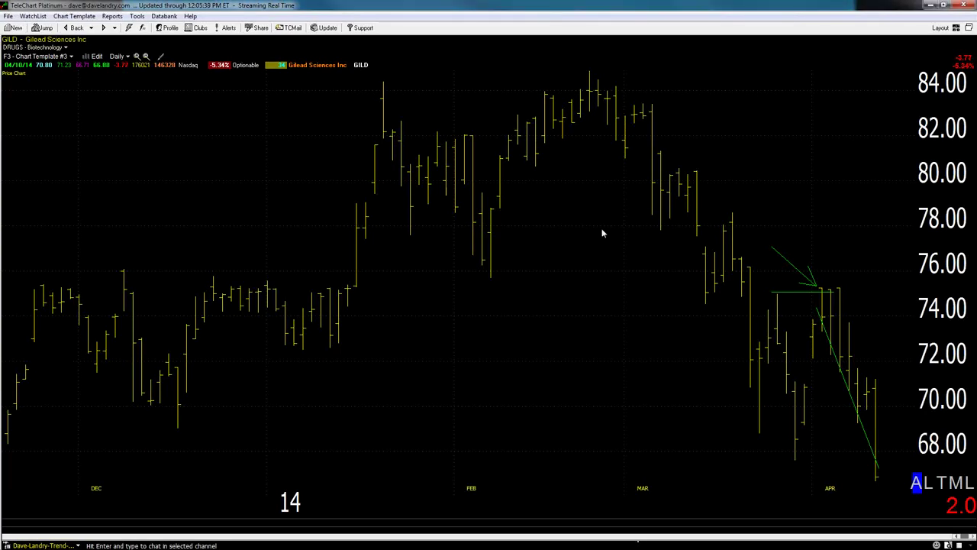
# - Draw a horizontal line across GILD's early-2014 highs in the multi-year view, and return to a closer daily view
pyautogui.click(146, 56)
pyautogui.click(146, 57)
pyautogui.click(146, 57)
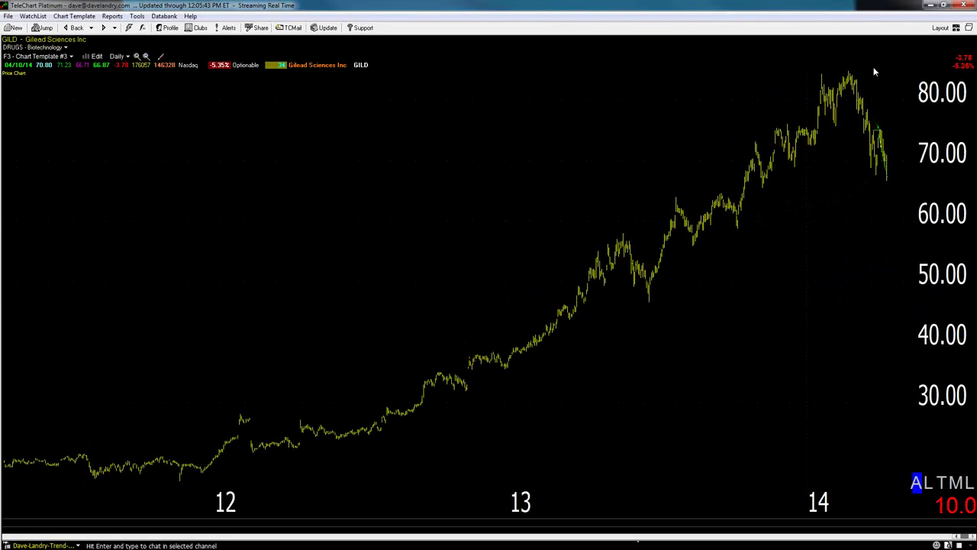
pyautogui.moveTo(800, 82); pyautogui.dragTo(884, 82)
pyautogui.click(136, 57)
pyautogui.click(137, 56)
pyautogui.click(137, 56)
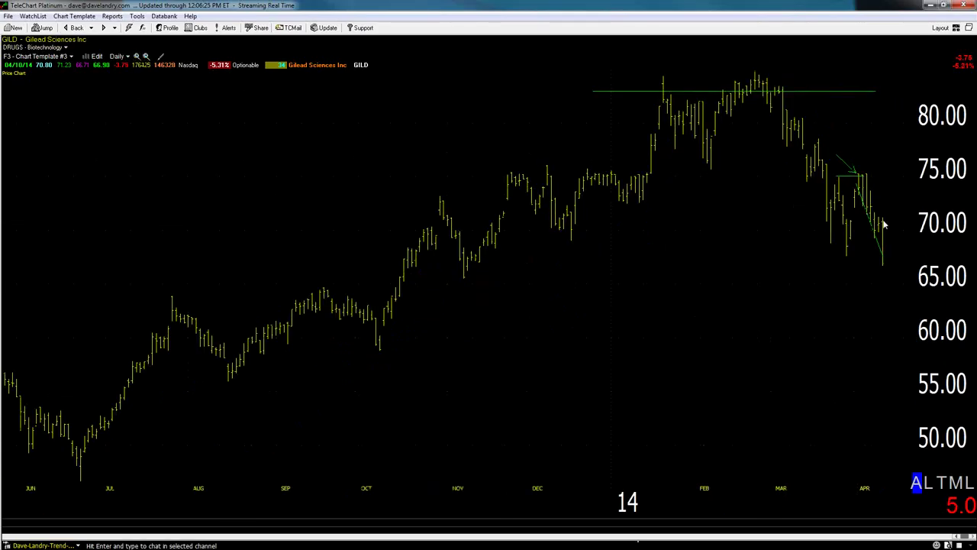
# - Point out GILD's early-April high, and switch to the Excel portfolio to select GILD's current price in its first row
pyautogui.click(849, 179)
pyautogui.hotkey('alt', 'Tab')
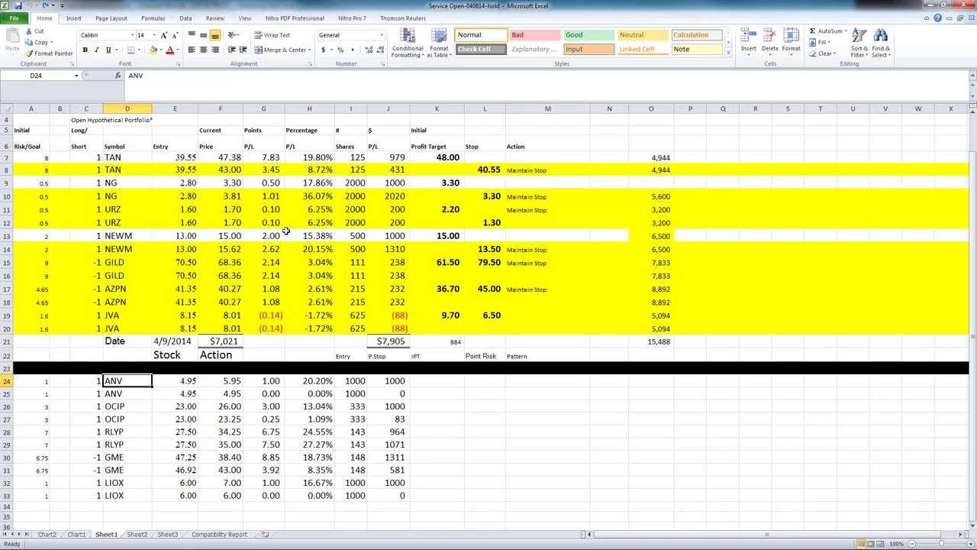
pyautogui.click(227, 261)
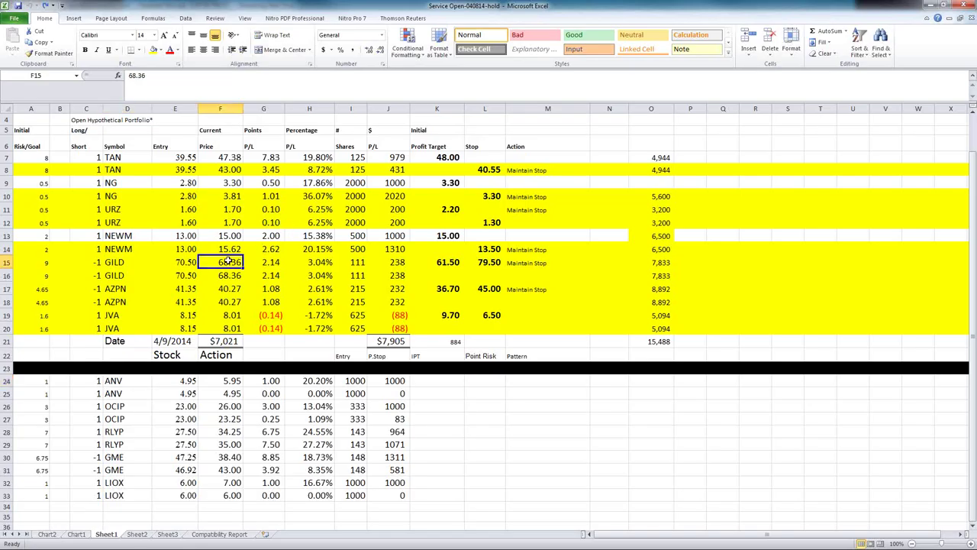
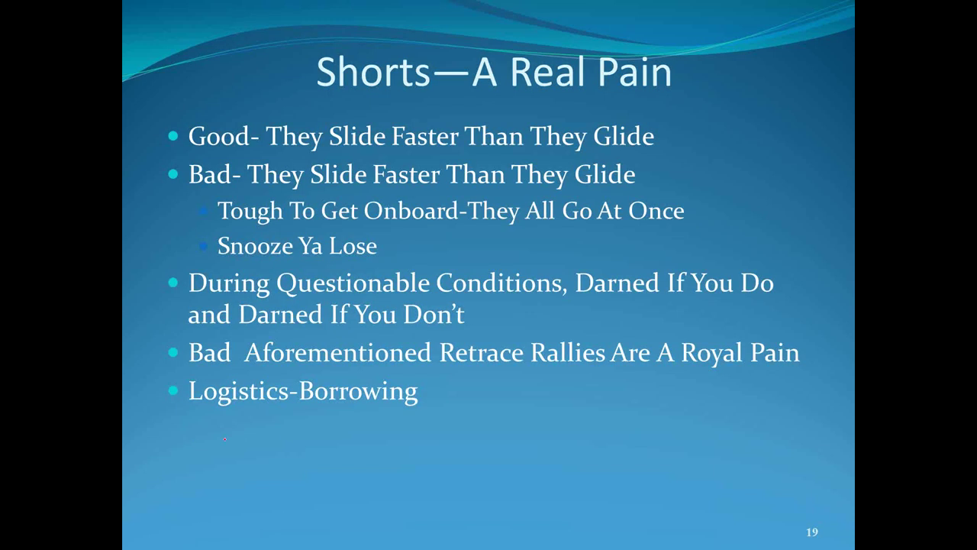
# - Show a white screen in the slide show and sketch a rise with pullback, a near-horizontal line crossed near its start, and a parallel arrow
pyautogui.rightClick(225, 438)
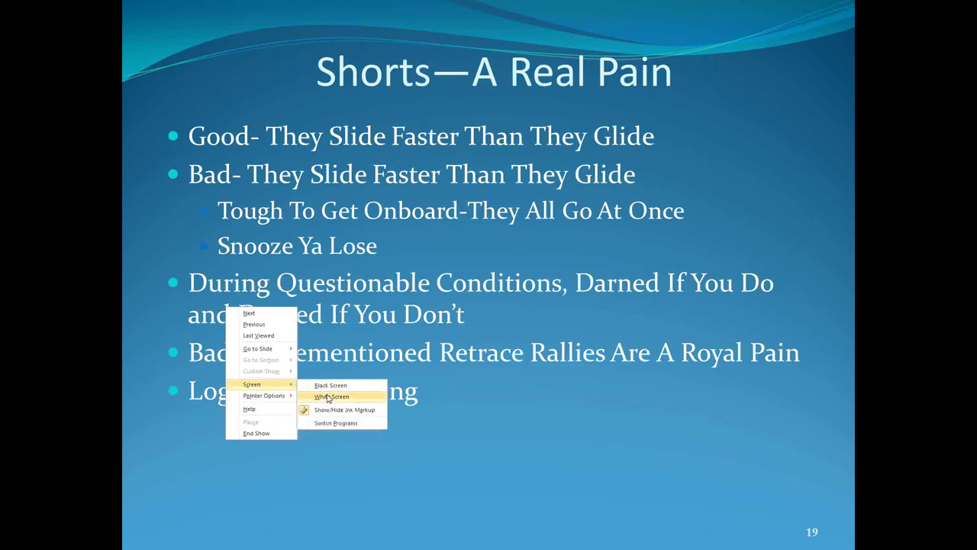
pyautogui.click(325, 394)
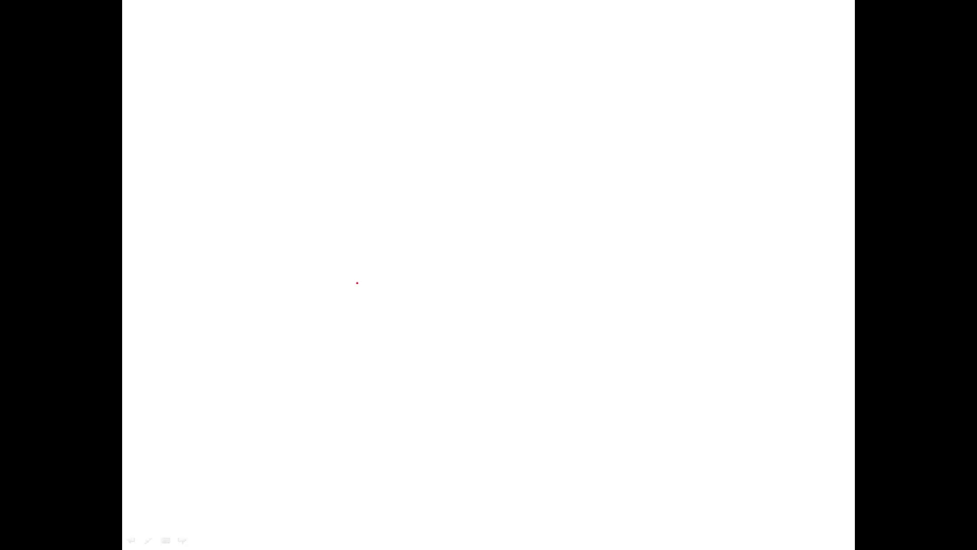
pyautogui.moveTo(328, 318); pyautogui.dragTo(662, 301)
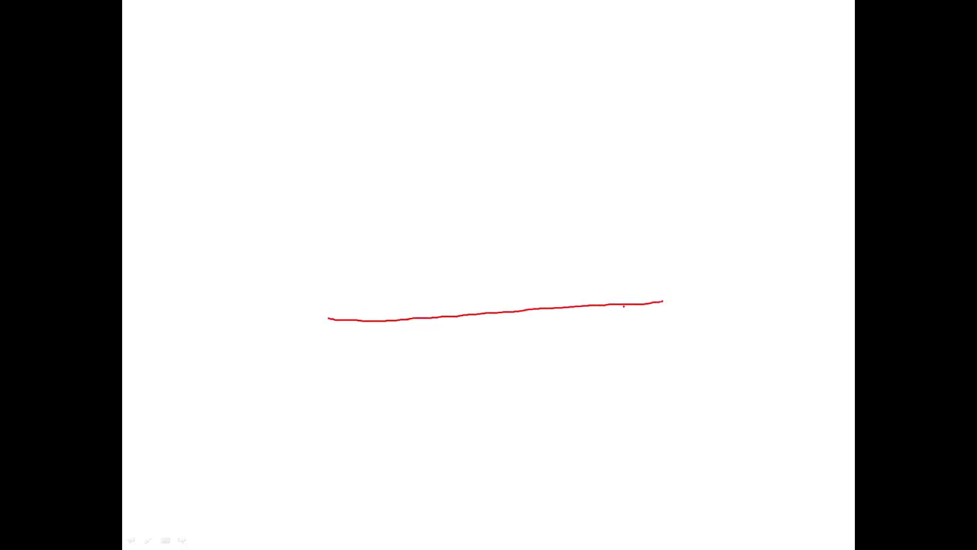
pyautogui.moveTo(231, 368)
pyautogui.mouseDown()
pyautogui.moveTo(273, 313)
pyautogui.moveTo(303, 298)
pyautogui.moveTo(321, 315)
pyautogui.moveTo(336, 310)
pyautogui.mouseUp()
pyautogui.moveTo(355, 343); pyautogui.dragTo(625, 341)
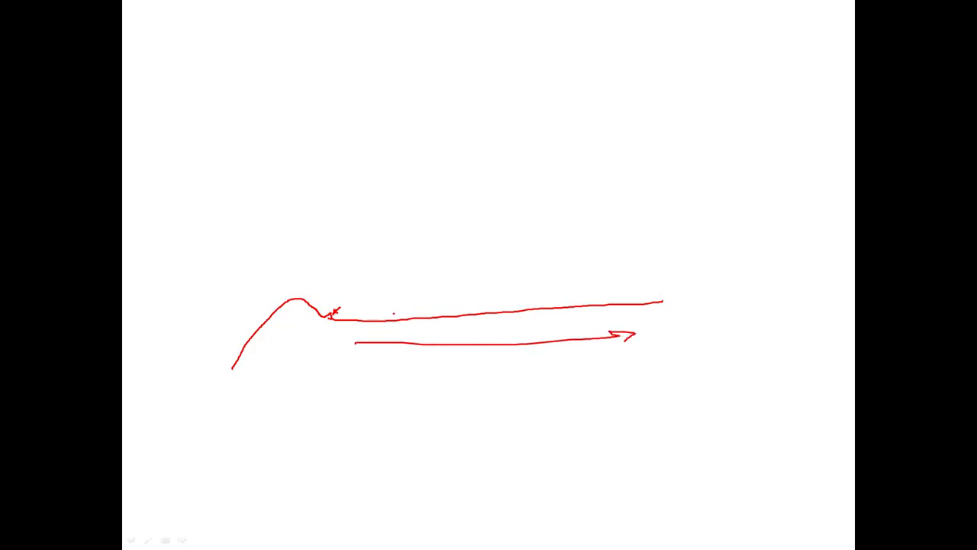
pyautogui.moveTo(376, 311)
pyautogui.mouseDown()
pyautogui.moveTo(382, 334)
pyautogui.moveTo(370, 334)
pyautogui.mouseUp()
pyautogui.moveTo(331, 306); pyautogui.dragTo(333, 310)
# - Add a short dash and handwrite $10 both above the far end of the line and directly on its middle
pyautogui.moveTo(715, 132); pyautogui.dragTo(700, 130)
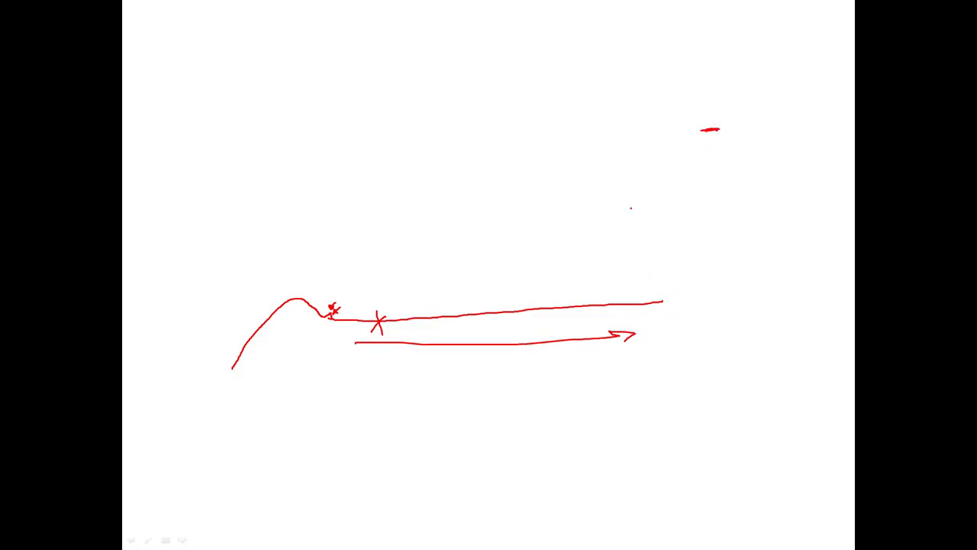
pyautogui.moveTo(632, 168); pyautogui.dragTo(630, 195)
pyautogui.moveTo(642, 171)
pyautogui.mouseDown()
pyautogui.moveTo(642, 186)
pyautogui.moveTo(655, 171)
pyautogui.moveTo(635, 202)
pyautogui.mouseUp()
pyautogui.moveTo(606, 170); pyautogui.dragTo(602, 201)
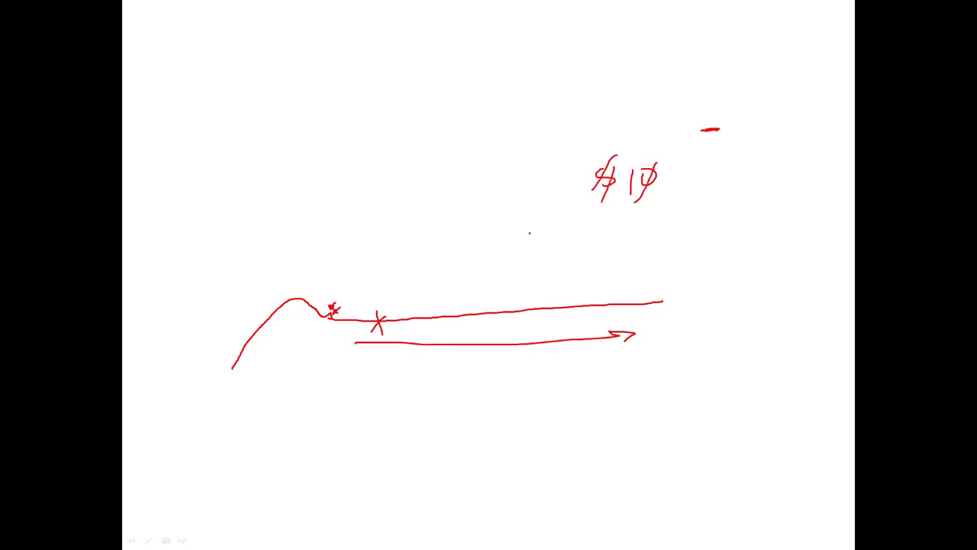
pyautogui.moveTo(476, 290); pyautogui.dragTo(474, 309)
pyautogui.moveTo(487, 299)
pyautogui.mouseDown()
pyautogui.moveTo(484, 287)
pyautogui.moveTo(482, 304)
pyautogui.moveTo(456, 288)
pyautogui.mouseUp()
pyautogui.moveTo(455, 287); pyautogui.dragTo(452, 309)
pyautogui.moveTo(463, 284); pyautogui.dragTo(456, 314)
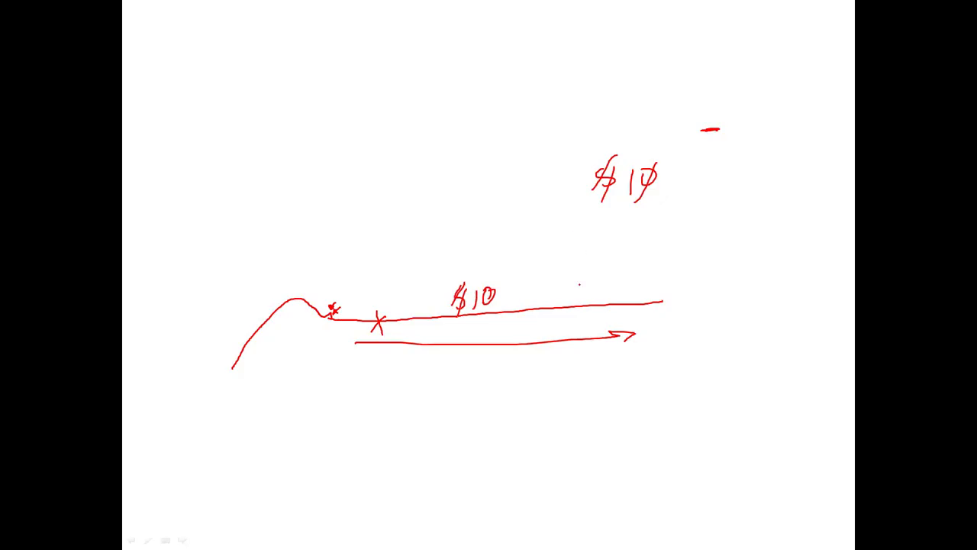
# - Draw a frowning face at the line's end and two rising arrows below, and circle the face with the upper $10
pyautogui.moveTo(683, 226)
pyautogui.mouseDown()
pyautogui.moveTo(709, 265)
pyautogui.moveTo(675, 218)
pyautogui.moveTo(668, 245)
pyautogui.moveTo(691, 240)
pyautogui.mouseUp()
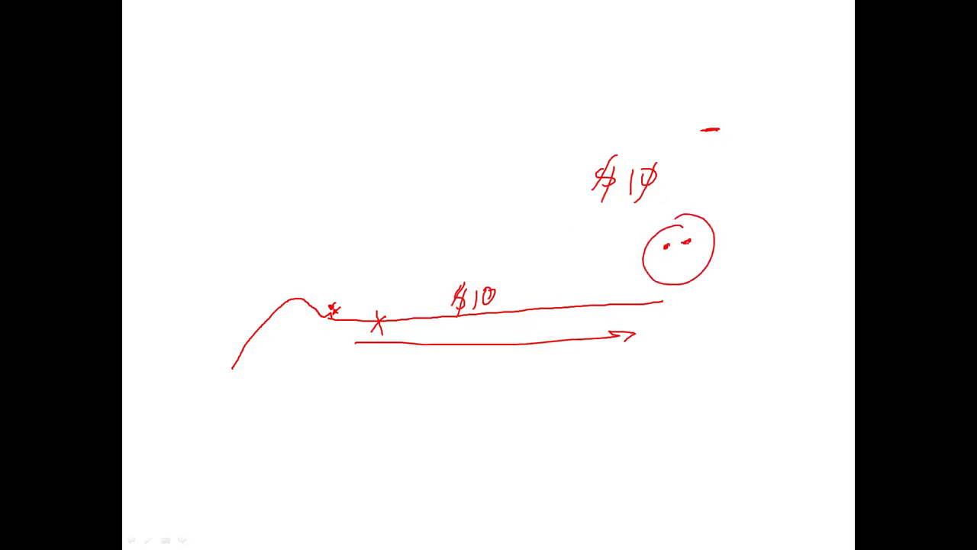
pyautogui.moveTo(661, 283); pyautogui.dragTo(683, 285)
pyautogui.moveTo(481, 439)
pyautogui.mouseDown()
pyautogui.moveTo(546, 391)
pyautogui.moveTo(543, 404)
pyautogui.mouseUp()
pyautogui.moveTo(495, 461); pyautogui.dragTo(545, 425)
pyautogui.moveTo(534, 428); pyautogui.dragTo(542, 438)
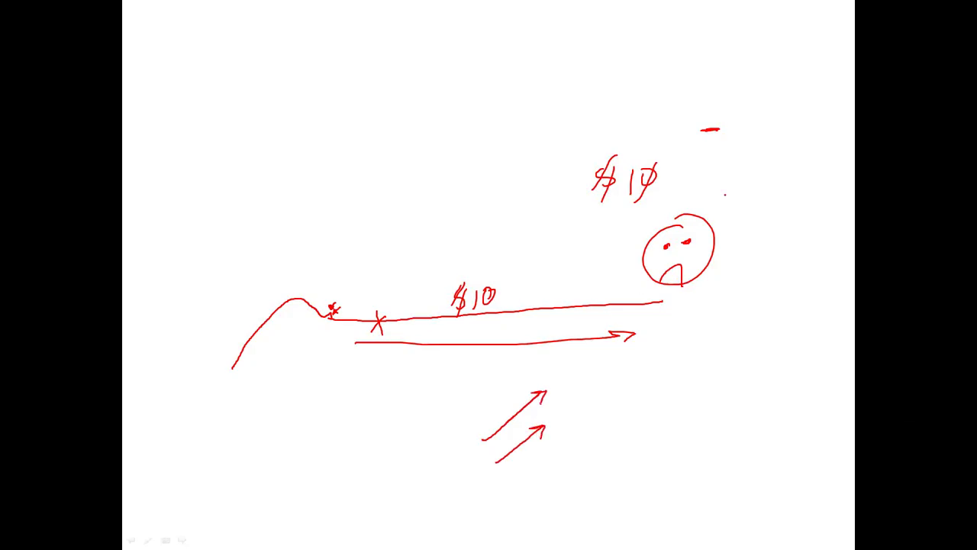
pyautogui.moveTo(618, 136); pyautogui.dragTo(681, 111)
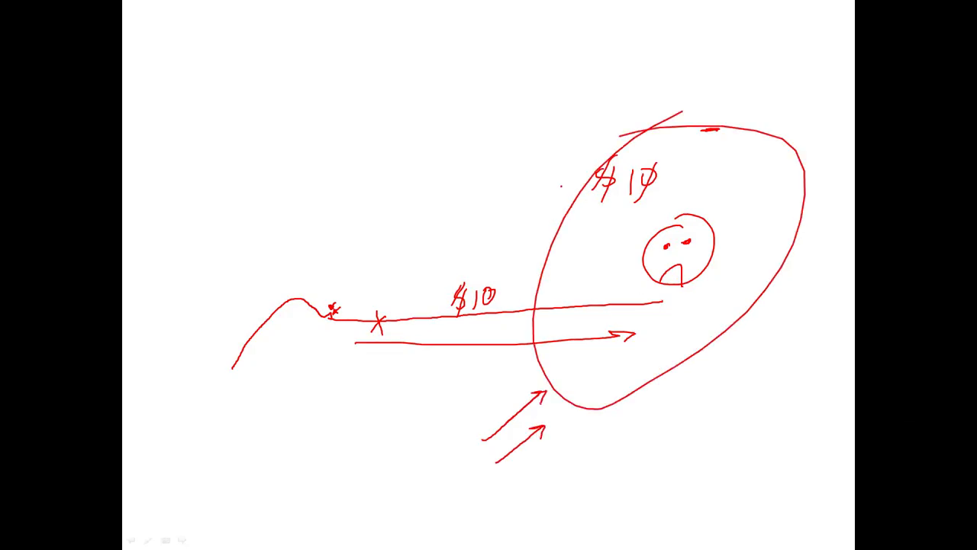
pyautogui.moveTo(568, 352)
pyautogui.mouseDown()
pyautogui.moveTo(579, 351)
pyautogui.moveTo(568, 352)
pyautogui.mouseUp()
# - Leave the white screen, page ahead to the Necessary Evil slide and back, and switch to the Excel portfolio
pyautogui.press('w')
pyautogui.press('Right')
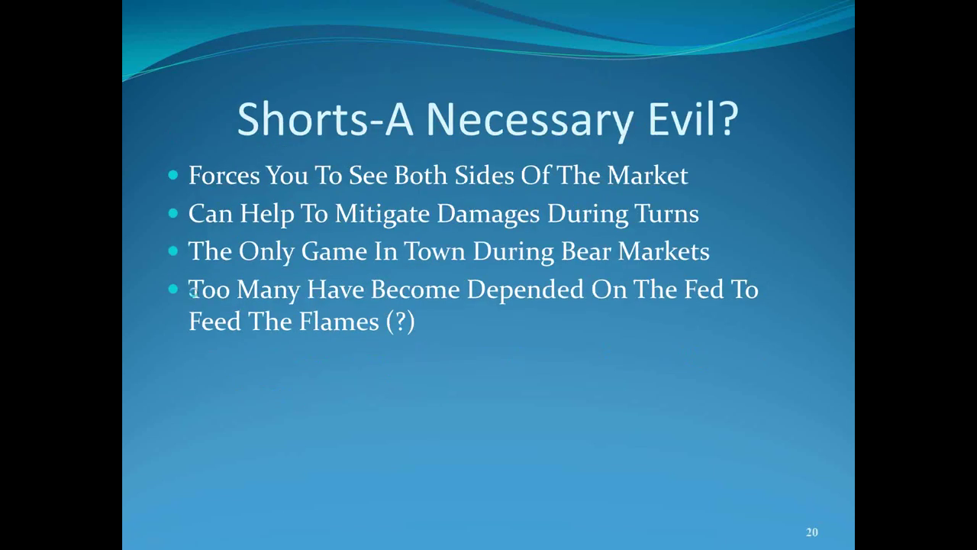
pyautogui.press('Left')
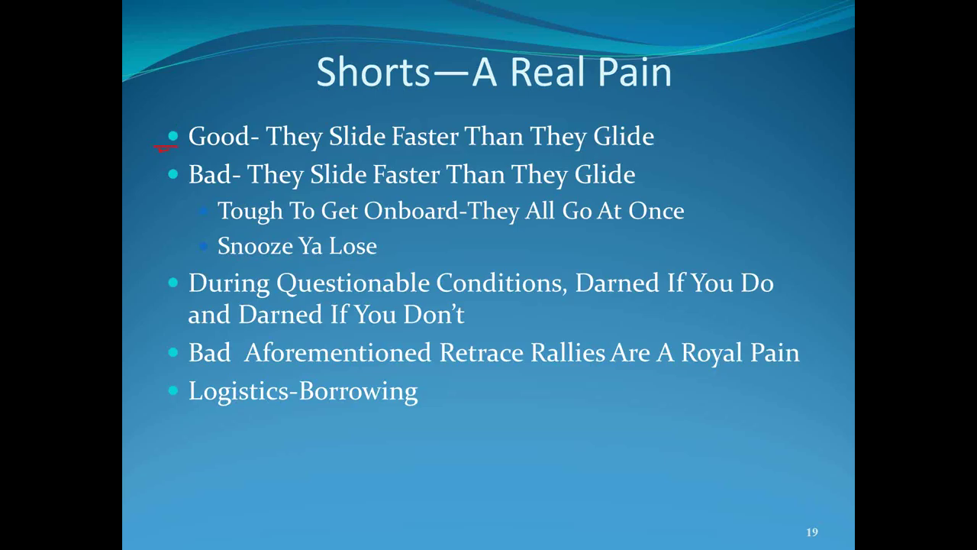
pyautogui.hotkey('alt', 'Tab')
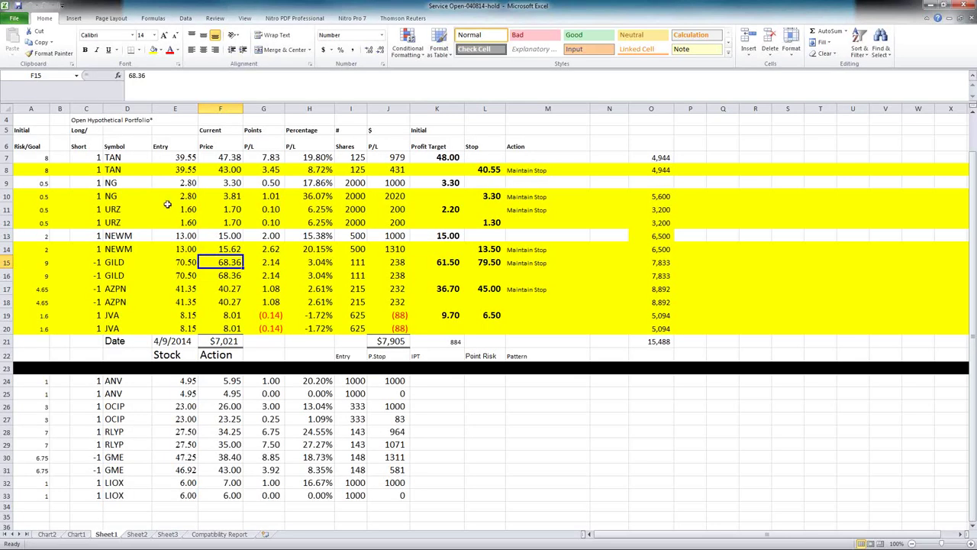
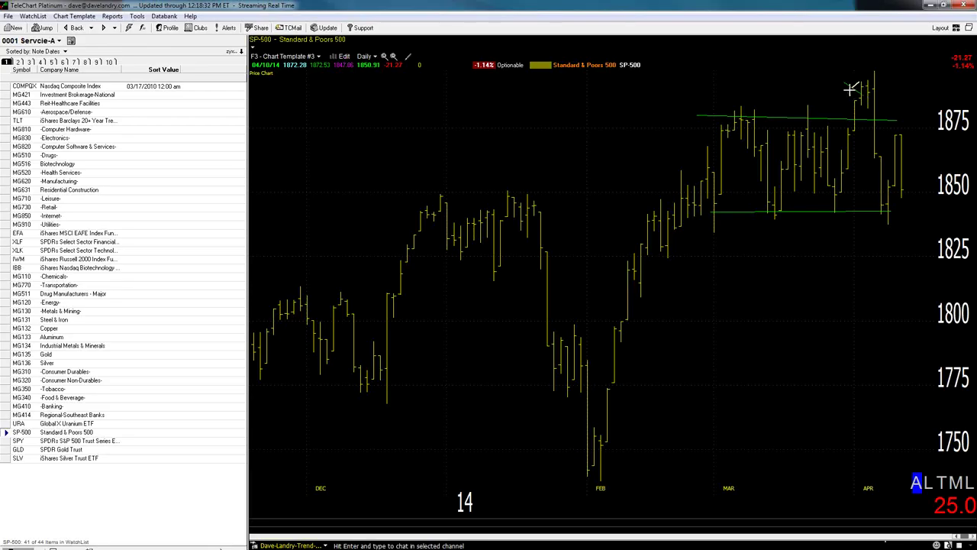
# - Draw crosses beside the S&P 500's early-April high above the range and the low beneath it, and mark the latest bars in close-up
pyautogui.click(846, 86)
pyautogui.moveTo(871, 214)
pyautogui.mouseDown()
pyautogui.moveTo(891, 232)
pyautogui.moveTo(859, 233)
pyautogui.mouseUp()
pyautogui.click(384, 56)
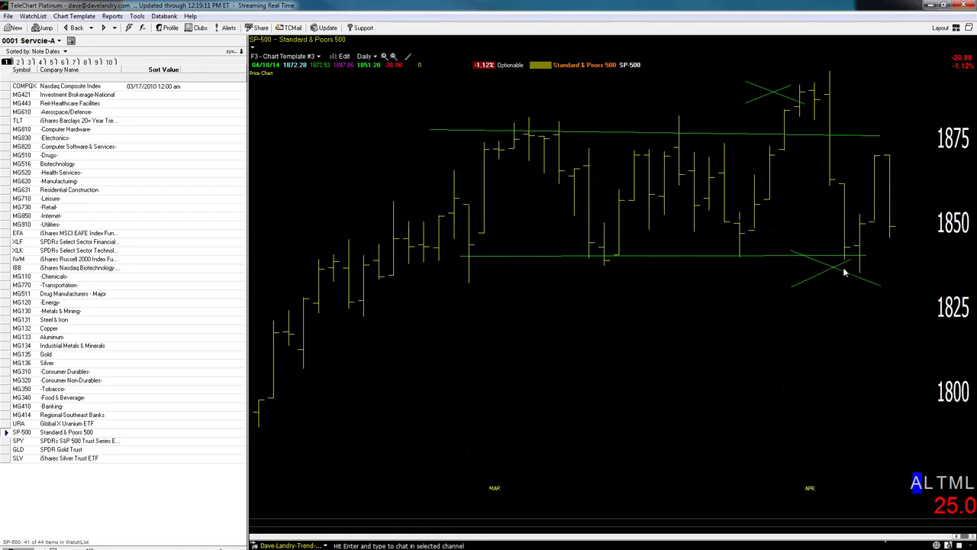
pyautogui.click(851, 262)
pyautogui.moveTo(860, 261); pyautogui.dragTo(859, 257)
pyautogui.moveTo(868, 156)
pyautogui.mouseDown()
pyautogui.moveTo(882, 149)
pyautogui.moveTo(862, 162)
pyautogui.mouseUp()
# - Open the Nasdaq Composite chart, draw a cross on its early-April drop, and trace a line up the latest bounce
pyautogui.click(95, 90)
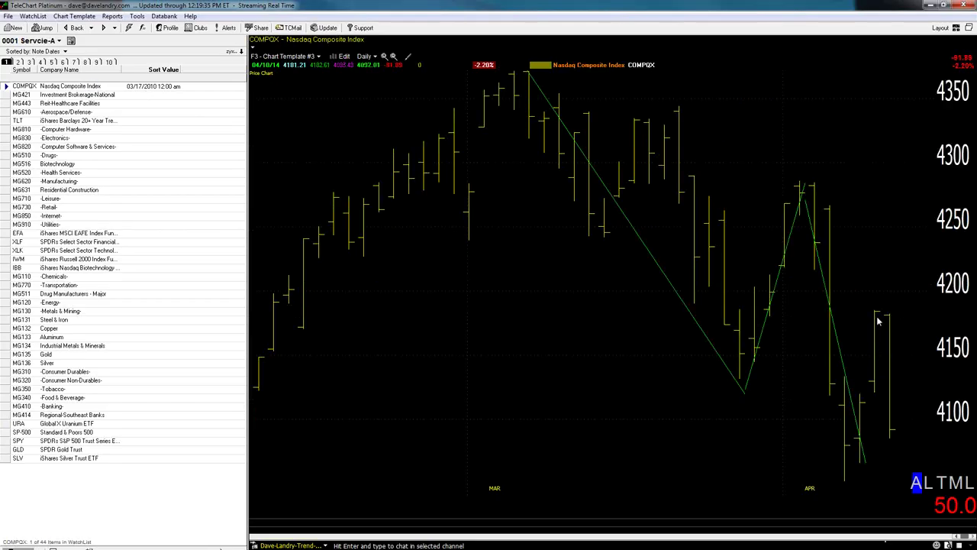
pyautogui.moveTo(819, 263); pyautogui.dragTo(848, 276)
pyautogui.moveTo(835, 468); pyautogui.dragTo(868, 311)
# - Erase all trendlines on the Nasdaq Composite and retrace its March decline, rebound, April drop and bounce as a zigzag
pyautogui.click(136, 16)
pyautogui.moveTo(176, 39)
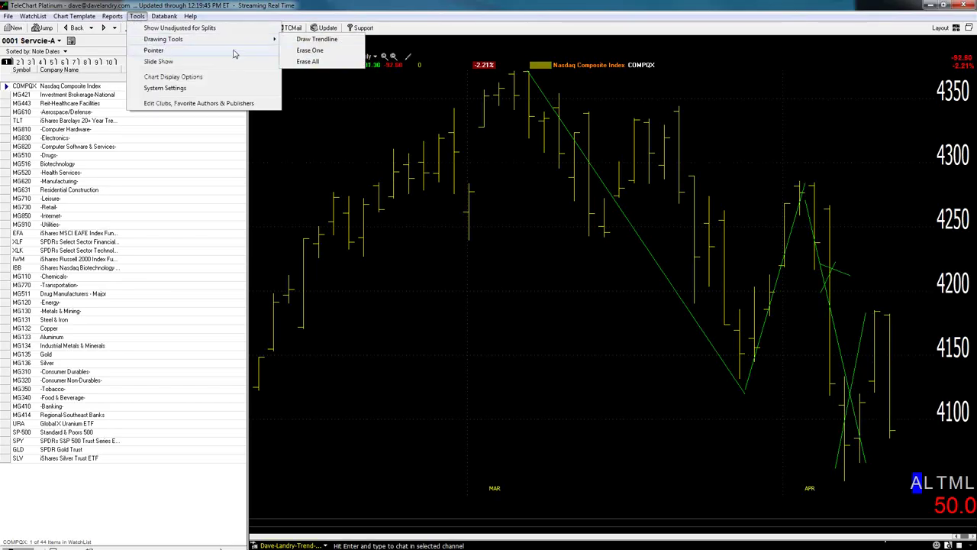
pyautogui.click(312, 63)
pyautogui.moveTo(516, 73)
pyautogui.mouseDown()
pyautogui.moveTo(539, 125)
pyautogui.moveTo(752, 366)
pyautogui.moveTo(739, 374)
pyautogui.moveTo(771, 330)
pyautogui.moveTo(801, 181)
pyautogui.moveTo(846, 479)
pyautogui.moveTo(864, 438)
pyautogui.moveTo(878, 311)
pyautogui.mouseUp()
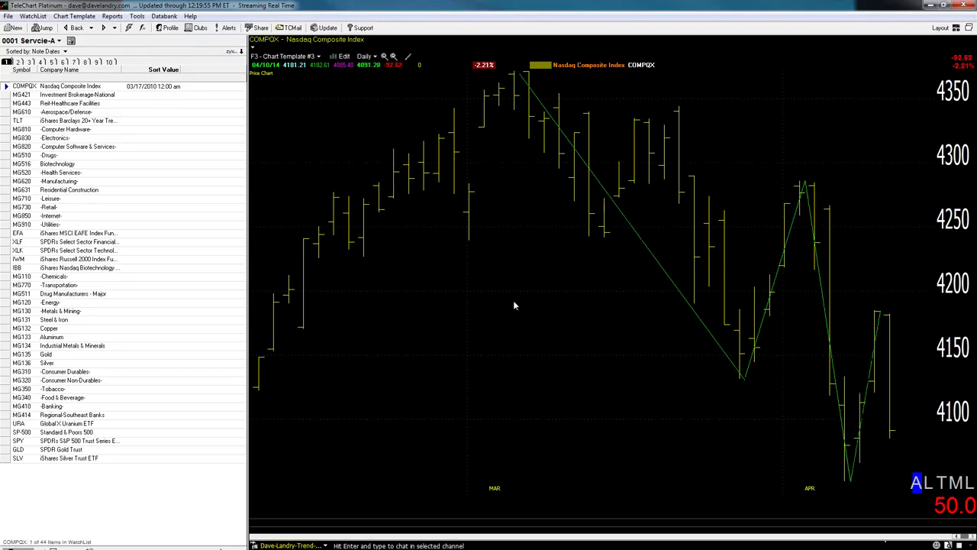
# - Show the Nasdaq Composite back to 2013 on Chart Template #3 and draw a support line near 4000 from November to April
pyautogui.scroll(-1, 513, 305)
pyautogui.press('F2')
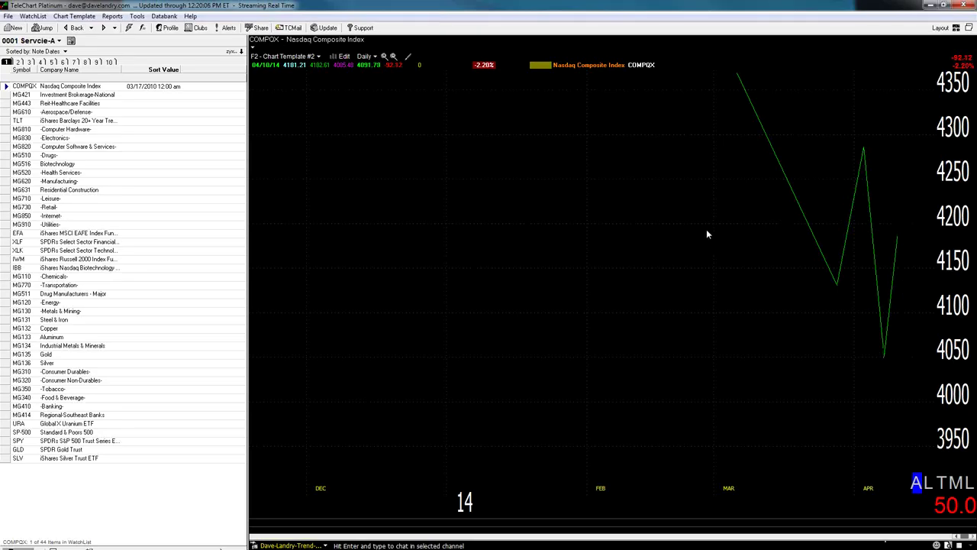
pyautogui.press('F3')
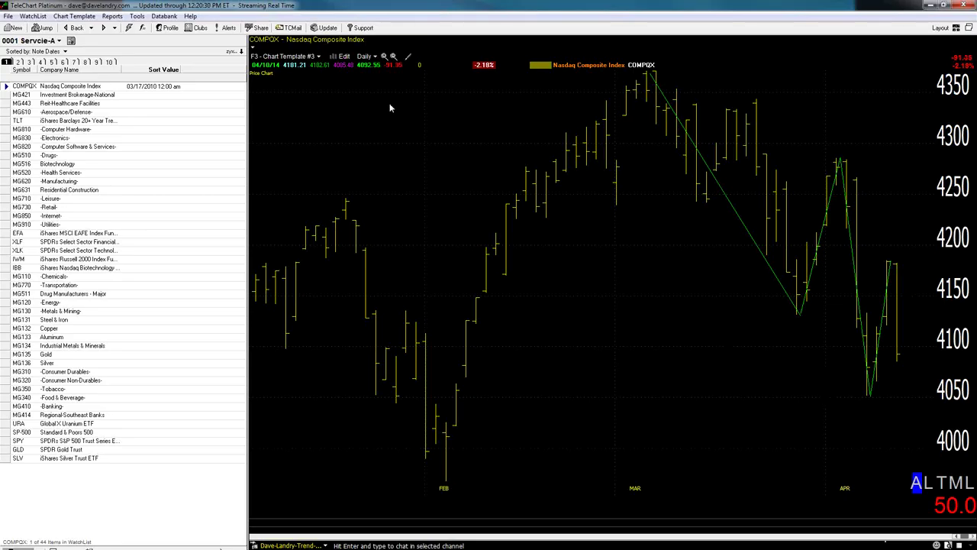
pyautogui.click(393, 56)
pyautogui.click(393, 56)
pyautogui.click(393, 56)
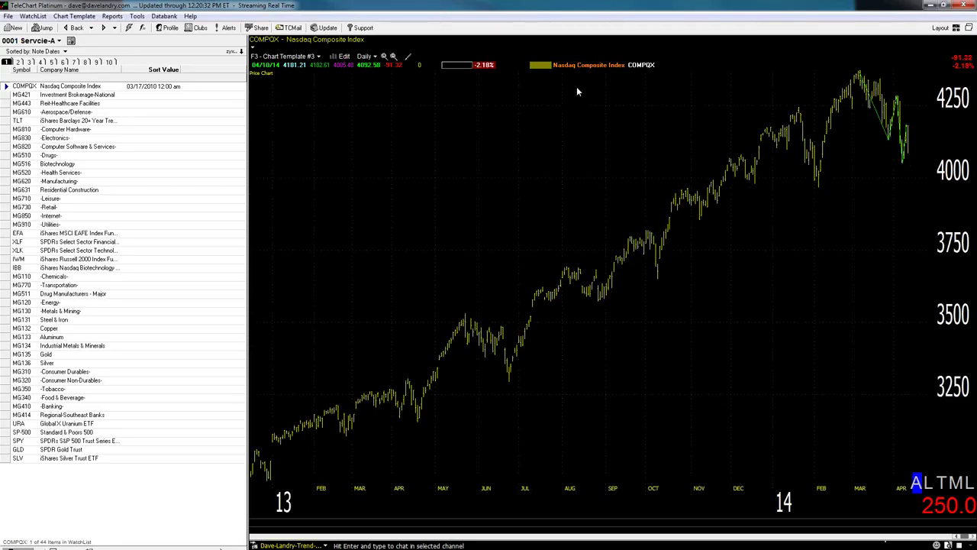
pyautogui.moveTo(909, 166); pyautogui.dragTo(702, 180)
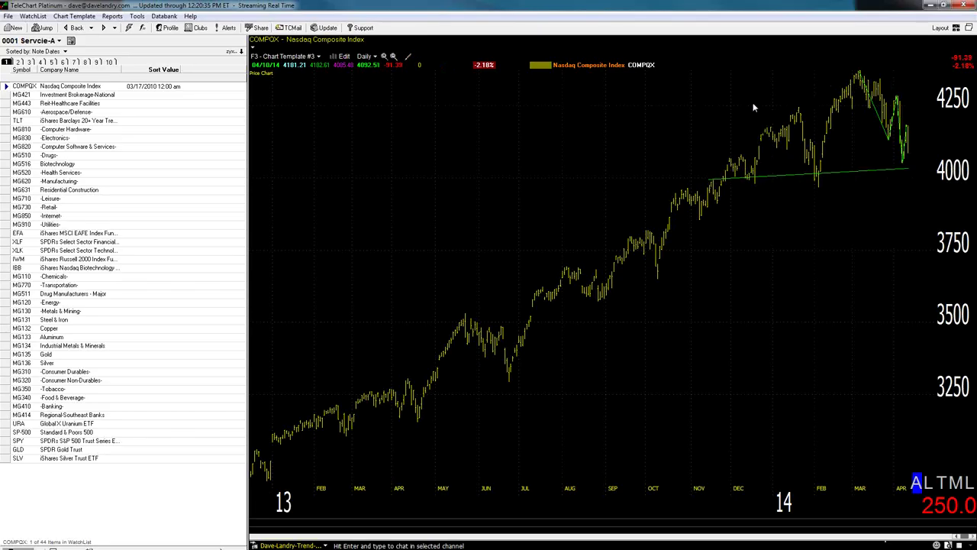
# - Apply Chart Template #11 with moving averages to the Nasdaq Composite and show the bars from December to April
pyautogui.press('F11')
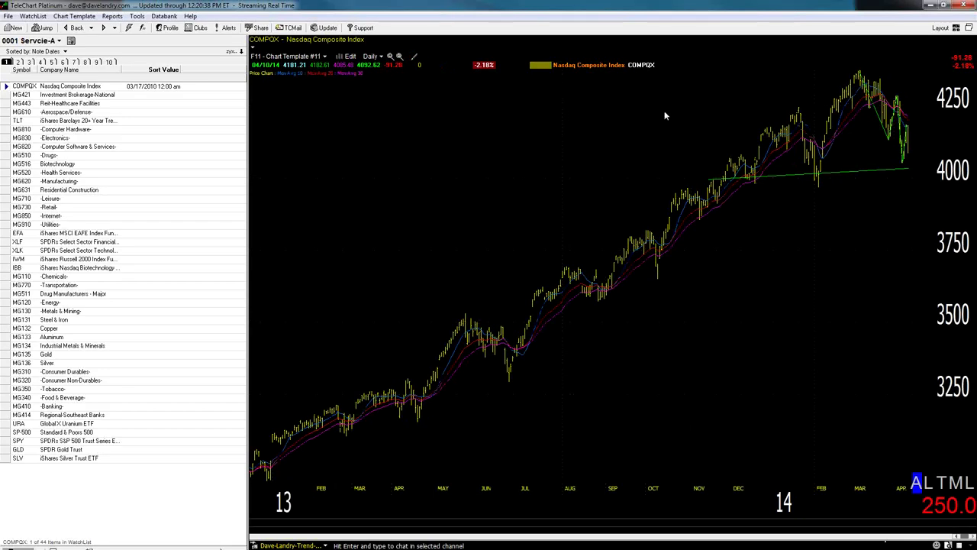
pyautogui.click(390, 58)
pyautogui.scroll(5, 739, 139)
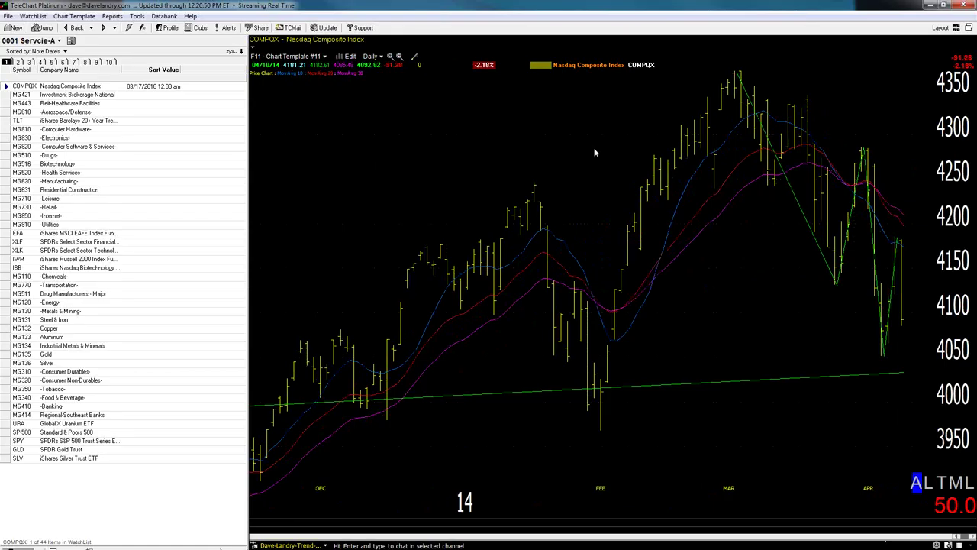
# - Compare the Nasdaq Composite on 3-day, 2-day and daily bars, and open the Aerospace/Defense sector chart
pyautogui.press('Up')
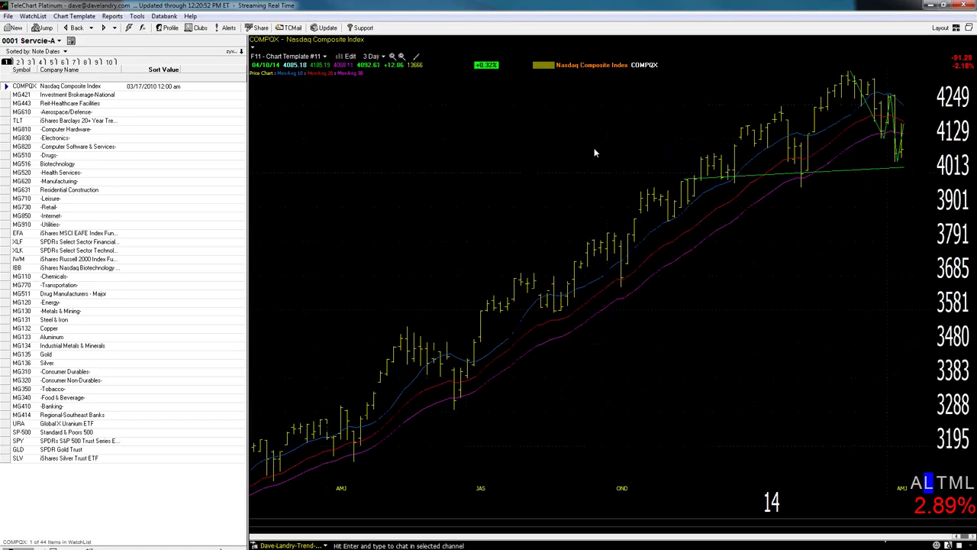
pyautogui.press('Down')
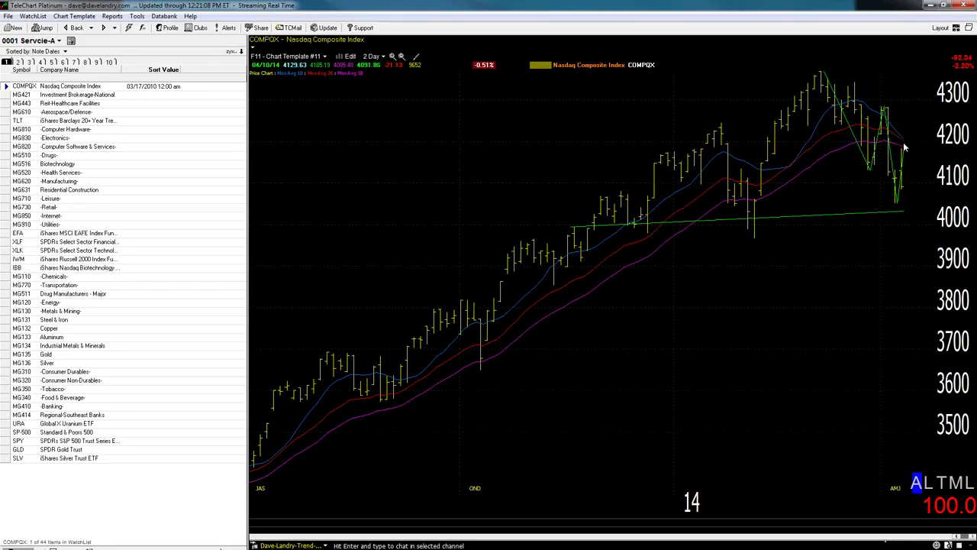
pyautogui.press('d')
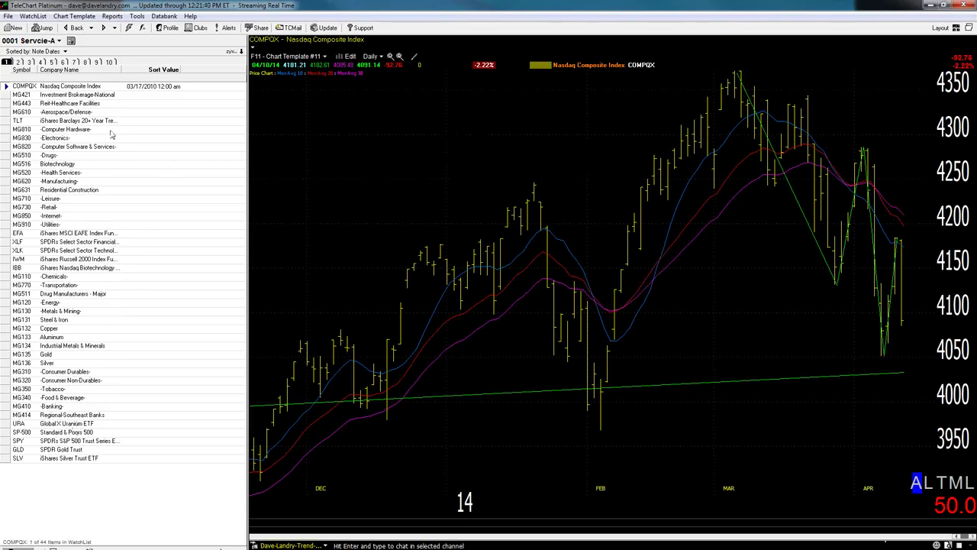
pyautogui.click(43, 114)
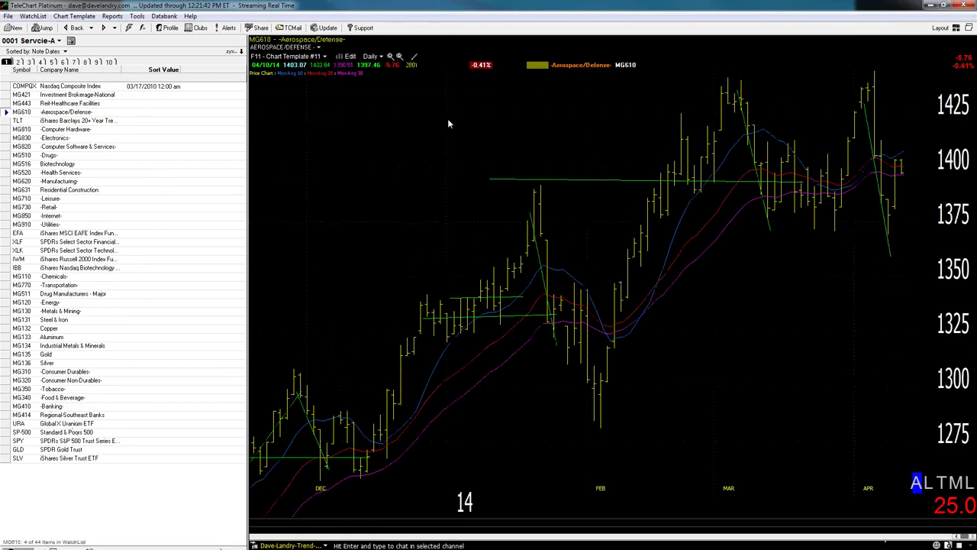
# - Show the Aerospace/Defense sector on Chart Template #3 and draw a resistance line across its March and April highs
pyautogui.press('F3')
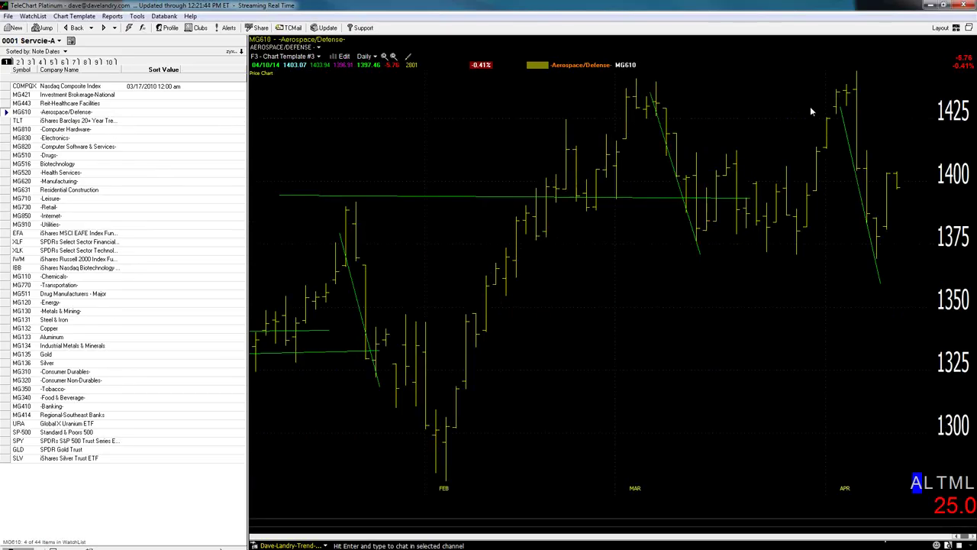
pyautogui.moveTo(612, 80); pyautogui.dragTo(901, 80)
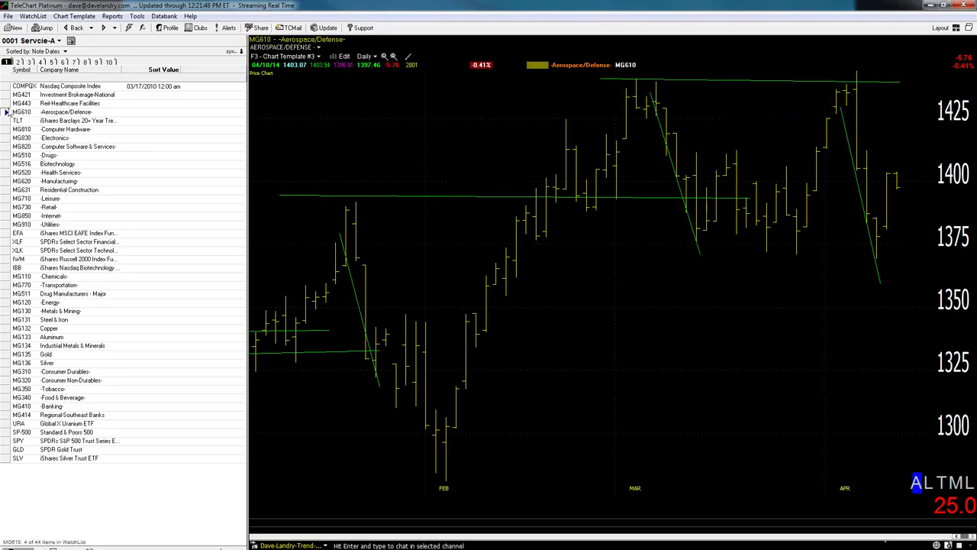
# - Open the Computer Hardware sector chart, cross out its April peak and flag the sector in the watchlist
pyautogui.click(29, 129)
pyautogui.moveTo(813, 90)
pyautogui.mouseDown()
pyautogui.moveTo(880, 105)
pyautogui.moveTo(818, 122)
pyautogui.mouseUp()
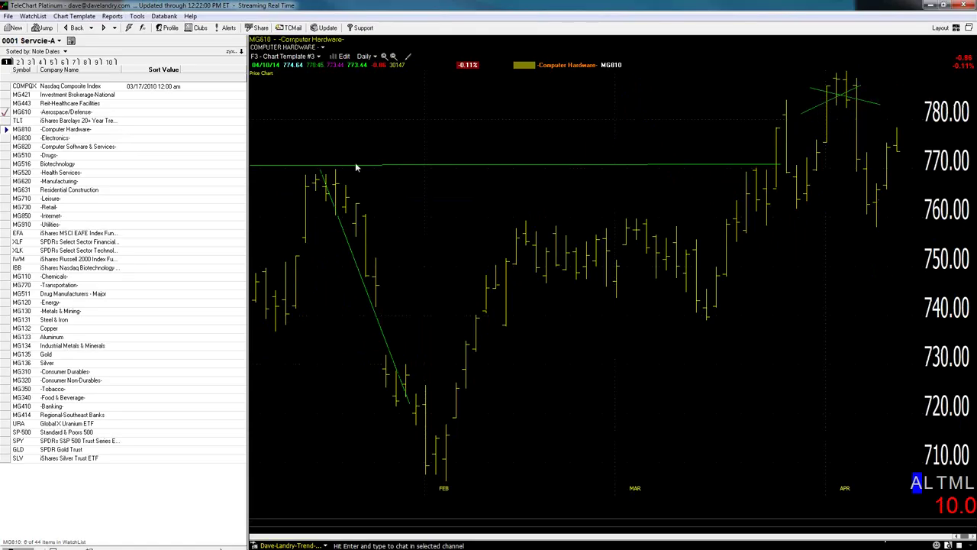
pyautogui.click(6, 130)
# - Open the Computer Software & Services chart and trace its April drop and bounce with trendlines
pyautogui.click(61, 147)
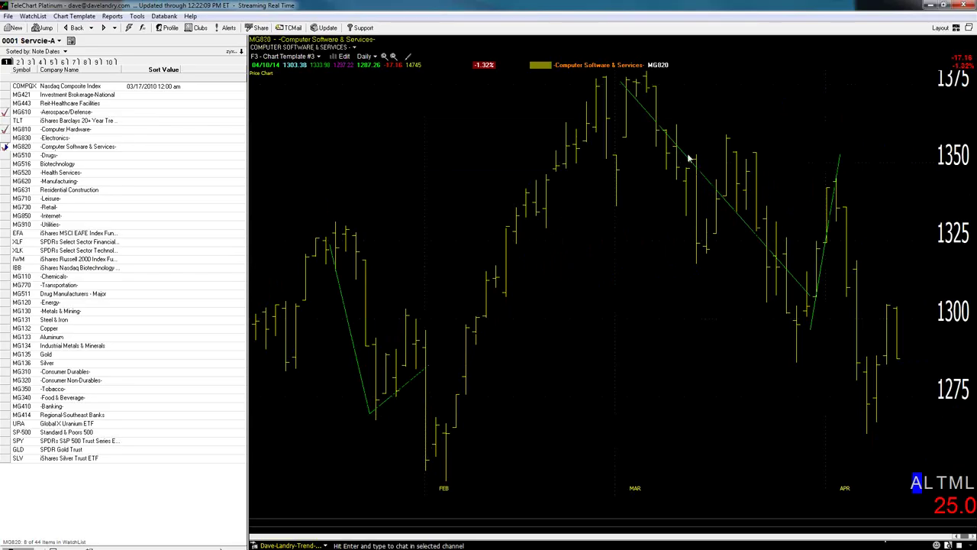
pyautogui.moveTo(829, 193)
pyautogui.mouseDown()
pyautogui.moveTo(870, 402)
pyautogui.moveTo(890, 294)
pyautogui.mouseUp()
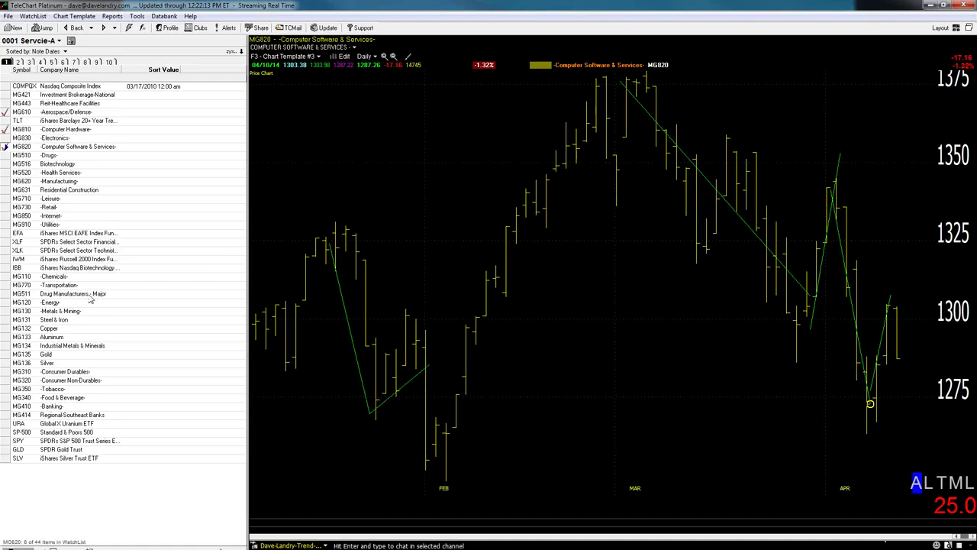
# - Review the Biotechnology, Drugs and Health Services sector charts and flag each of them in the watchlist
pyautogui.click(55, 163)
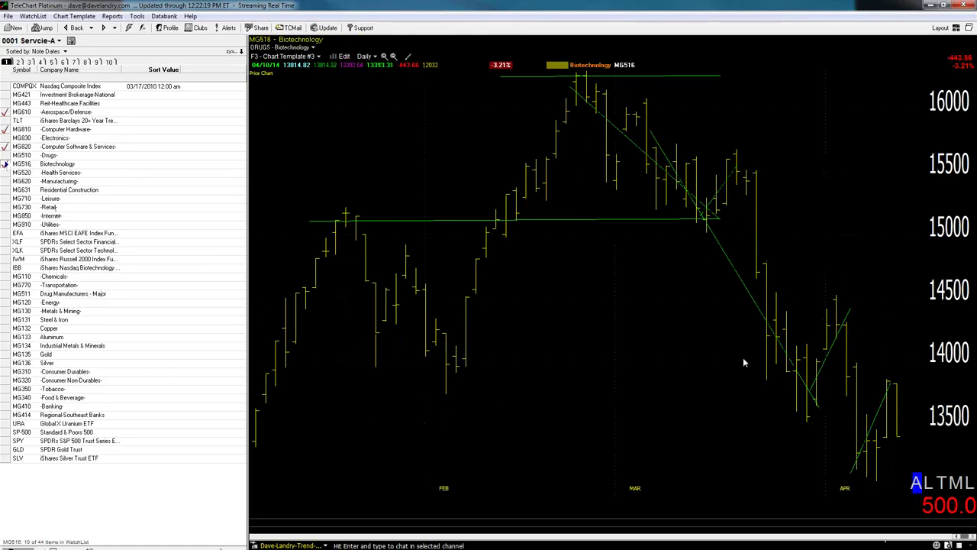
pyautogui.click(5, 155)
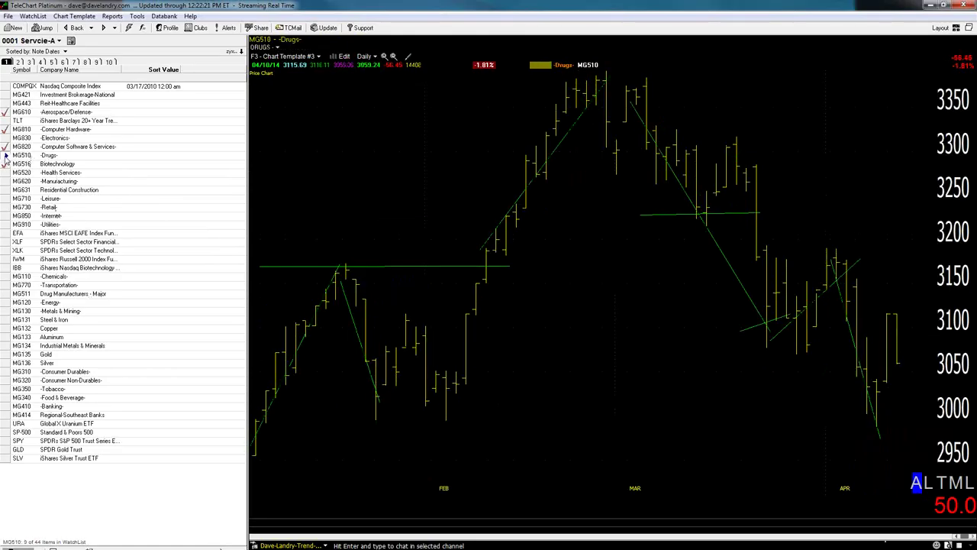
pyautogui.click(54, 172)
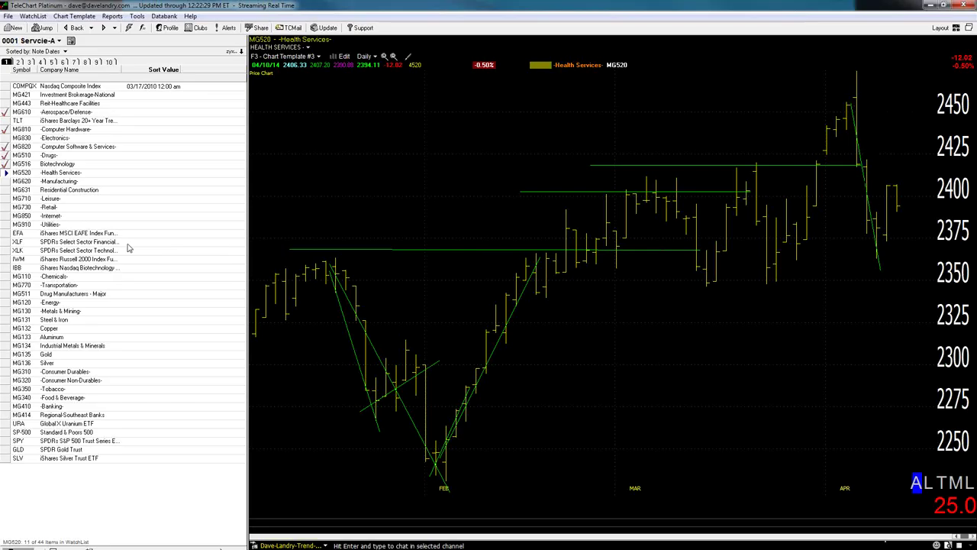
pyautogui.click(5, 174)
# - Open the Manufacturing sector chart and show its daily bars back to June
pyautogui.click(23, 182)
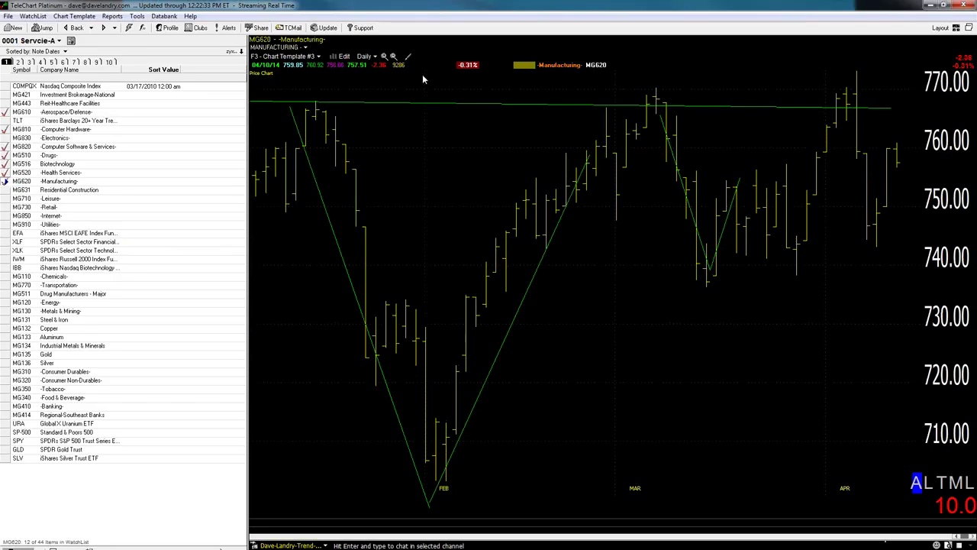
pyautogui.click(384, 56)
pyautogui.click(384, 56)
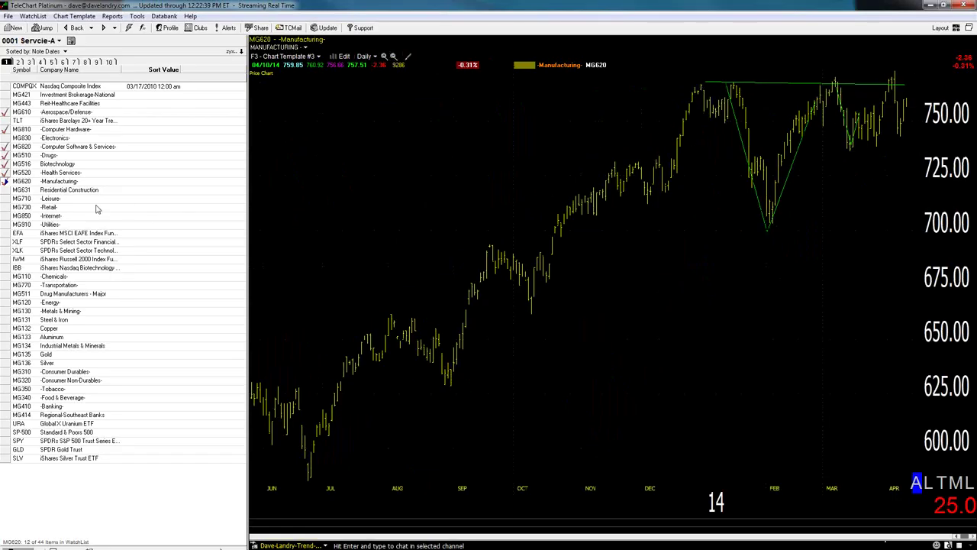
# - Open and flag the Leisure sector, and draw a horizontal line across its highs from February to April
pyautogui.click(49, 198)
pyautogui.click(6, 200)
pyautogui.moveTo(792, 79); pyautogui.dragTo(907, 77)
# - Review the Retail and Internet sector charts and mark the April bounce on Internet
pyautogui.click(60, 207)
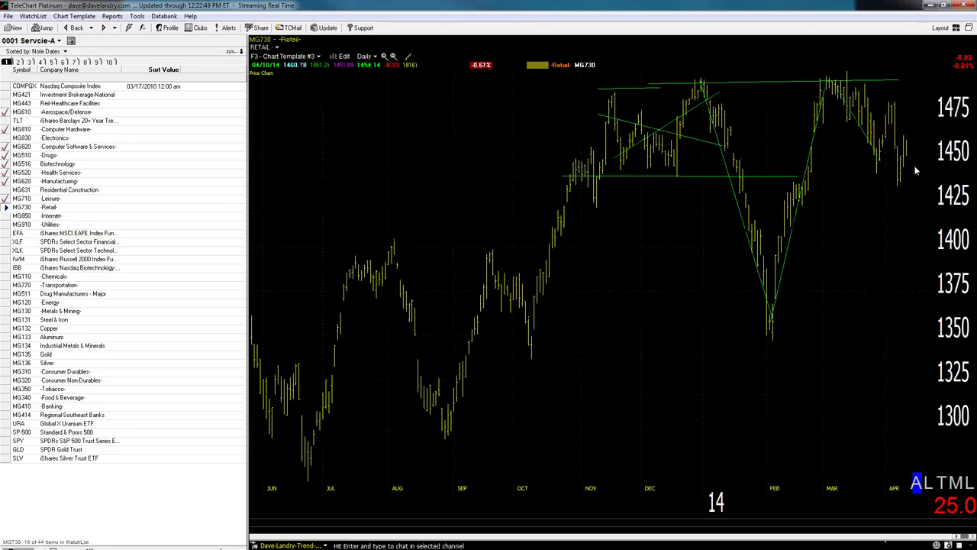
pyautogui.click(11, 216)
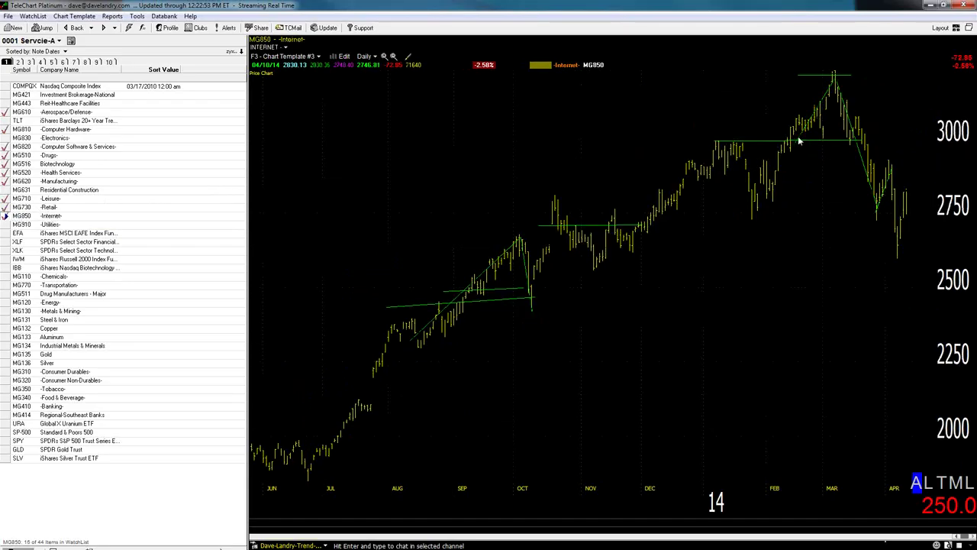
pyautogui.moveTo(891, 245); pyautogui.dragTo(908, 213)
# - Review and flag the Energy, Utilities, Food & Beverage and Tobacco sectors, and open the Transportation chart
pyautogui.click(44, 302)
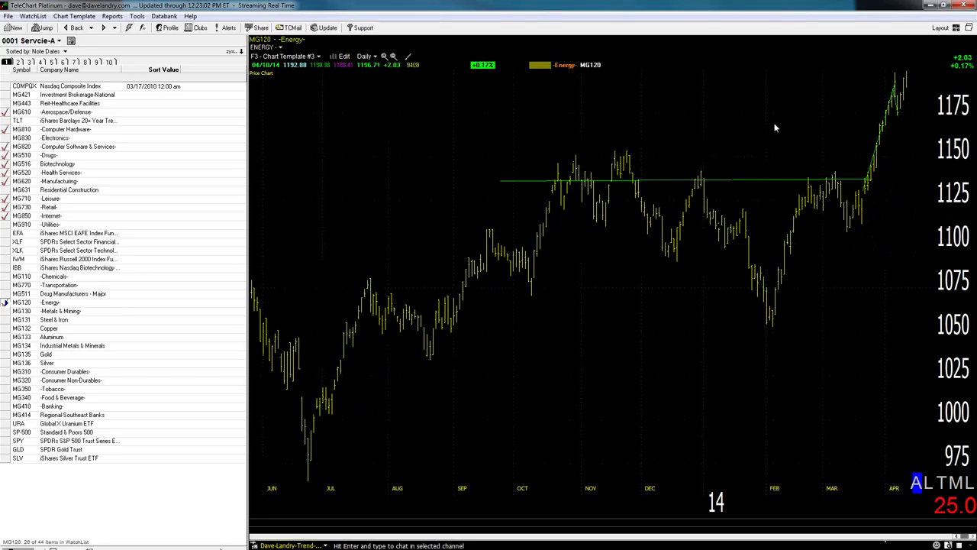
pyautogui.click(8, 225)
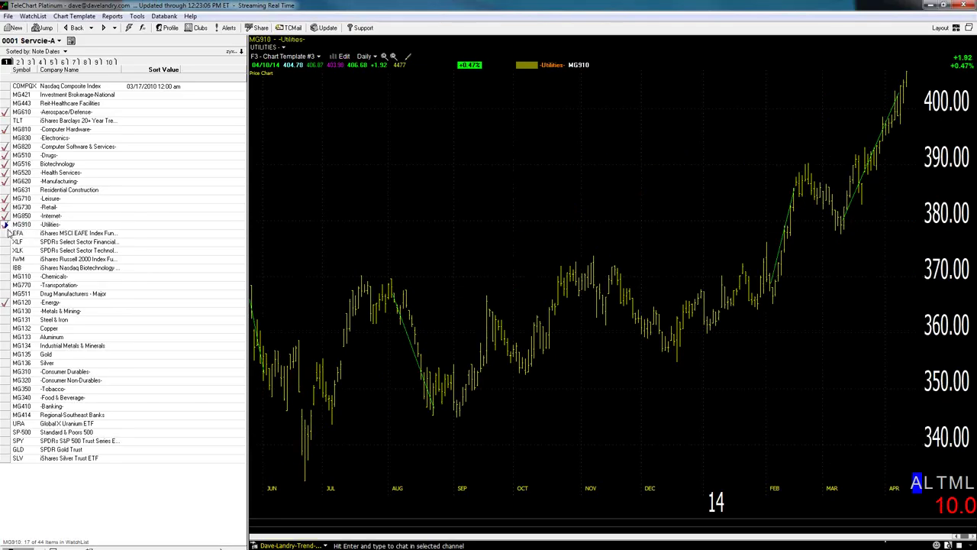
pyautogui.click(52, 398)
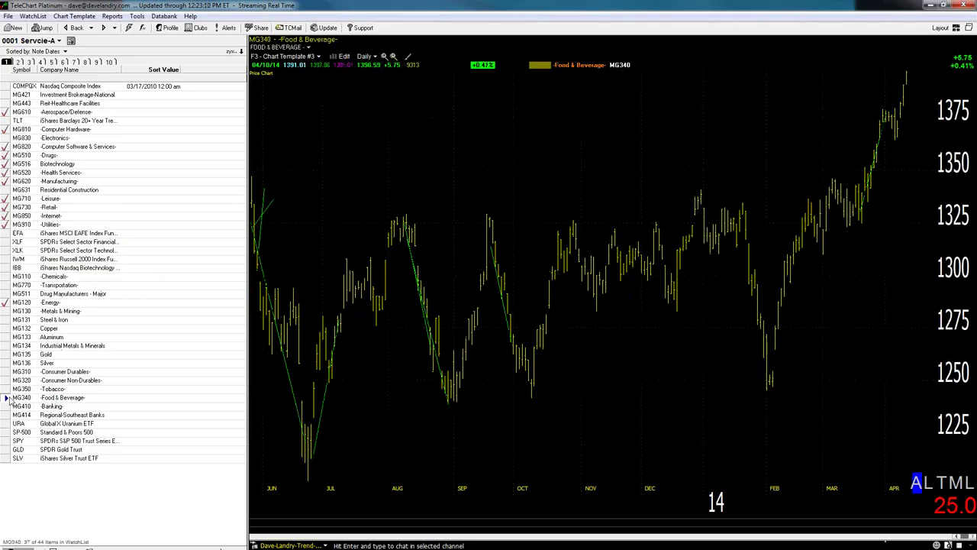
pyautogui.click(38, 390)
pyautogui.click(6, 391)
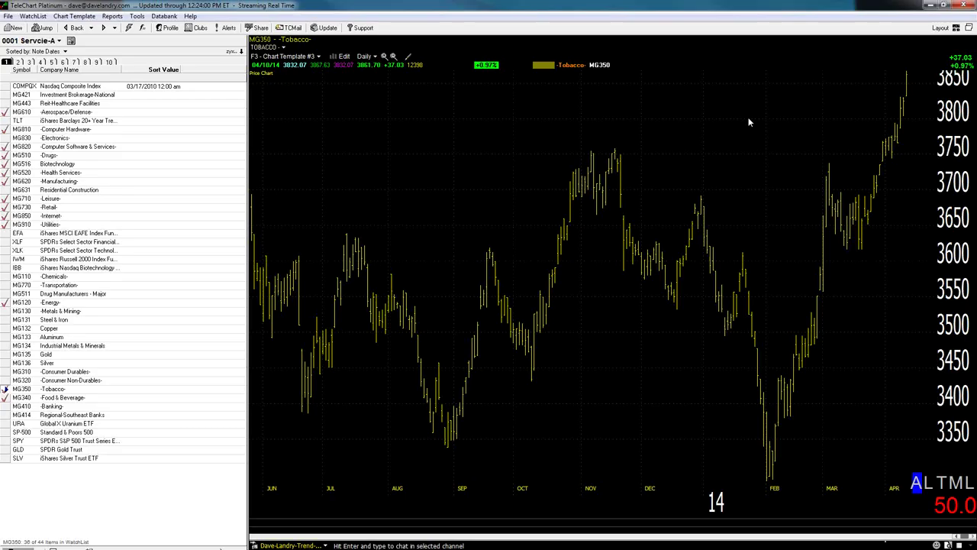
pyautogui.click(65, 285)
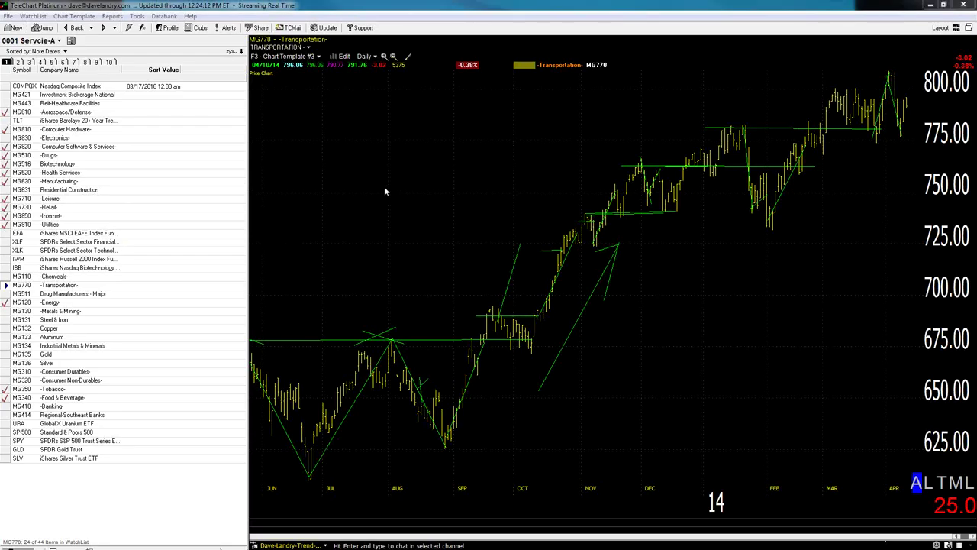
# - Open the Newmont Mining (NEM) chart and show its price history back to before 2012
pyautogui.write('NEM')
pyautogui.press('Return')
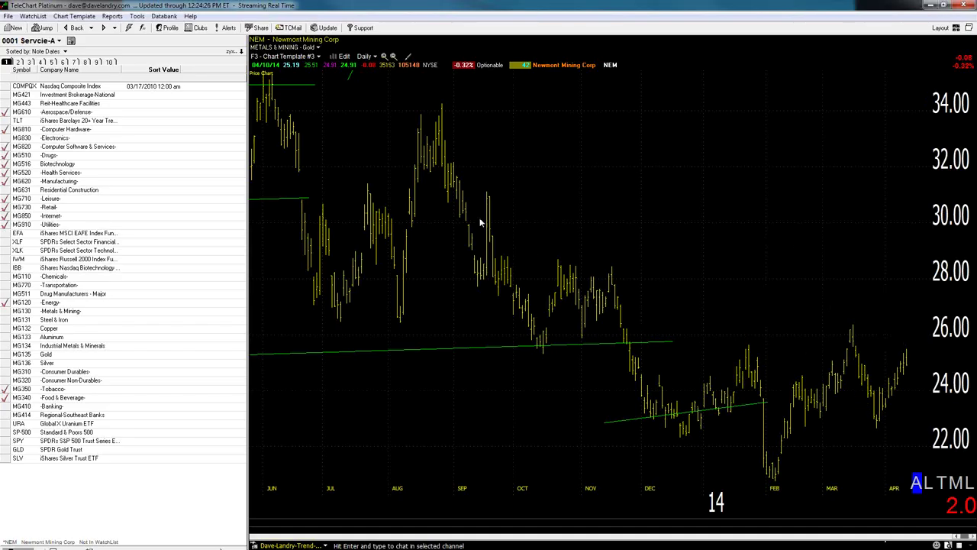
pyautogui.click(394, 58)
pyautogui.click(394, 58)
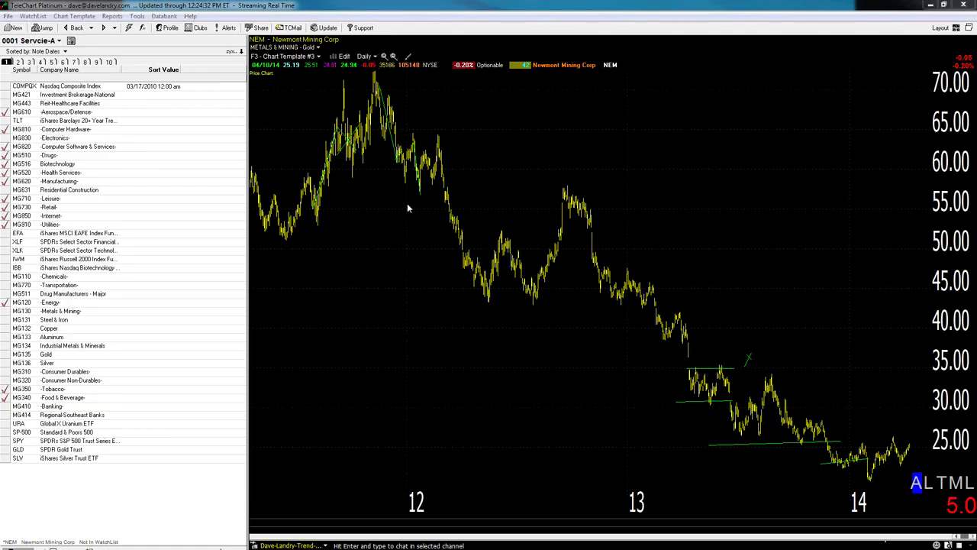
# - Open the Ecopetrol (EC) chart, bound its July to November trading range with two lines and cross the range out
pyautogui.press('space')
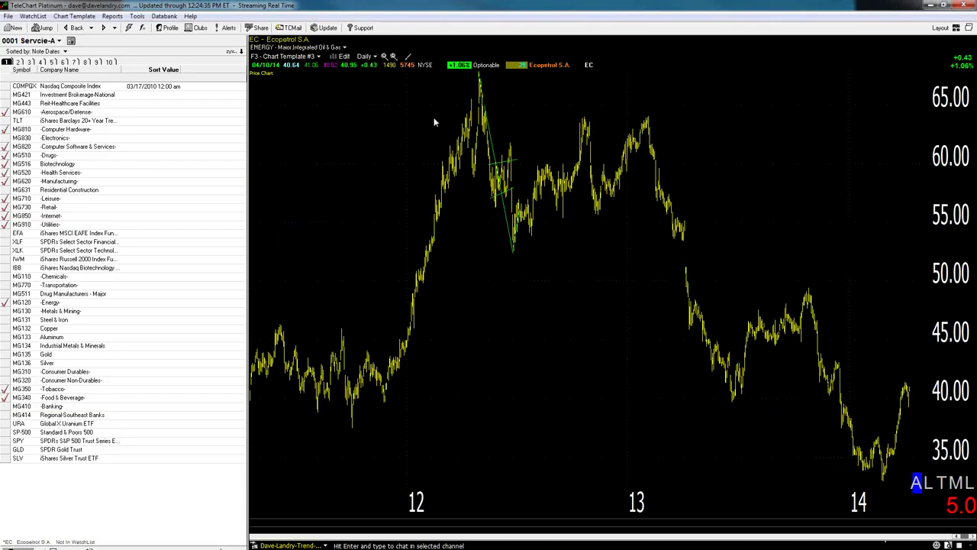
pyautogui.click(384, 56)
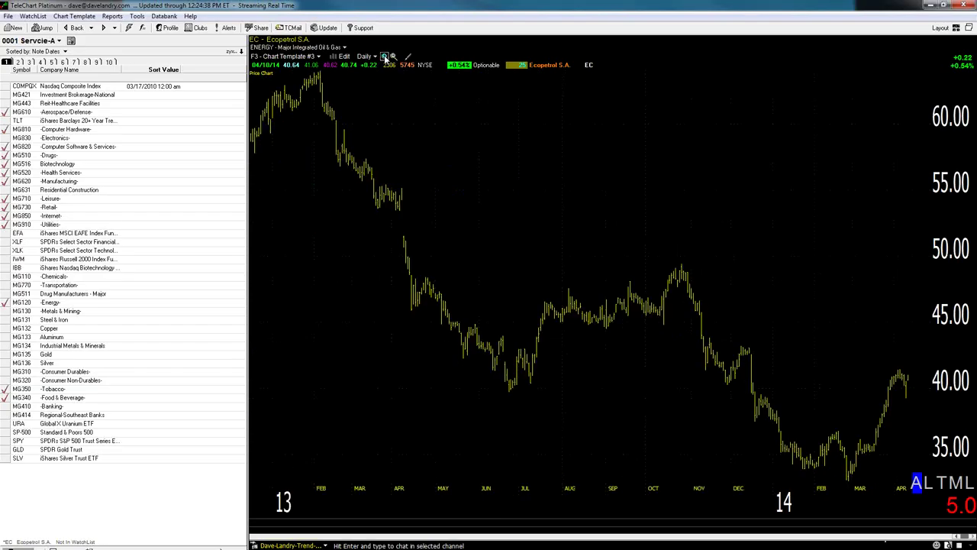
pyautogui.click(384, 56)
pyautogui.moveTo(333, 194)
pyautogui.mouseDown()
pyautogui.moveTo(468, 201)
pyautogui.moveTo(681, 182)
pyautogui.mouseUp()
pyautogui.moveTo(367, 122); pyautogui.dragTo(701, 100)
pyautogui.moveTo(428, 147); pyautogui.dragTo(563, 178)
pyautogui.moveTo(573, 121); pyautogui.dragTo(421, 157)
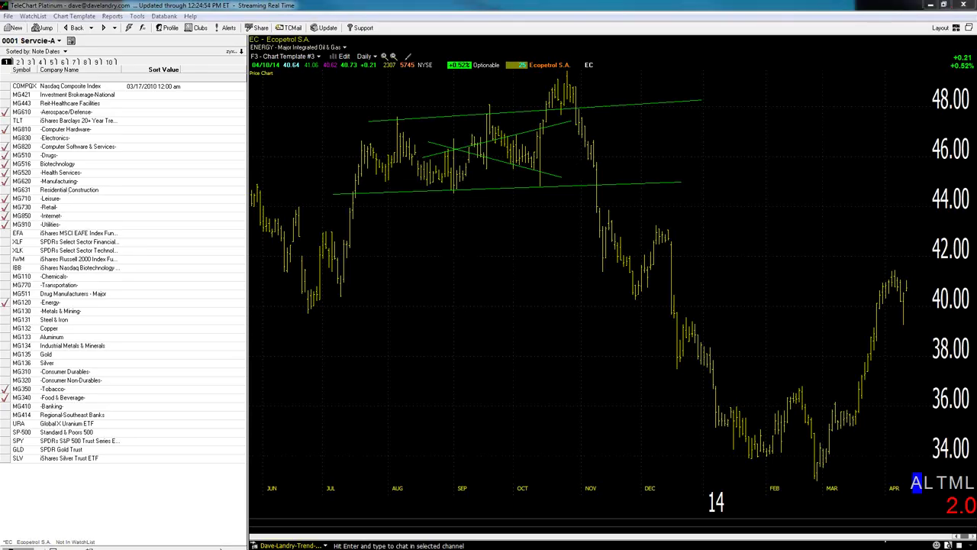
# - Return to the Nasdaq Composite chart and trace its decline from the March high to the April low
pyautogui.press('space')
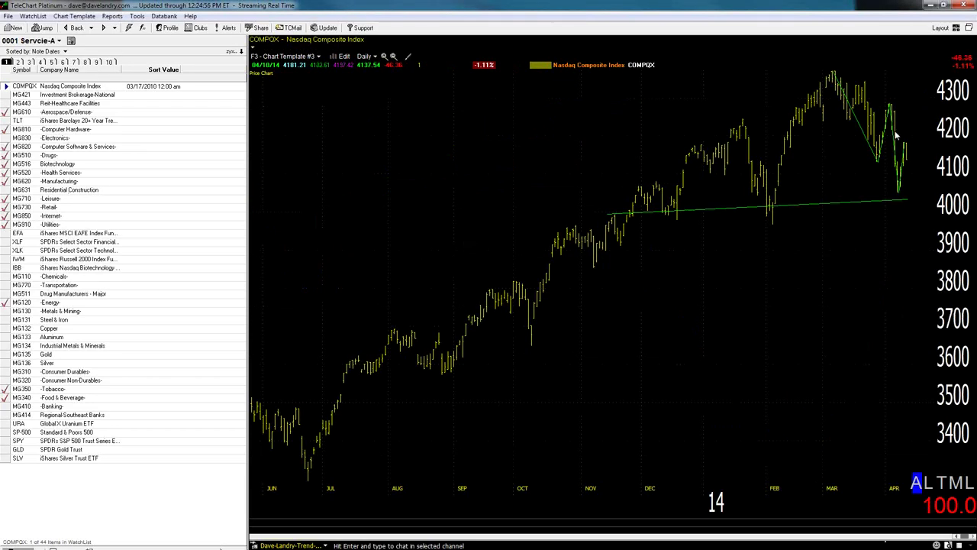
pyautogui.moveTo(834, 77)
pyautogui.mouseDown()
pyautogui.moveTo(872, 192)
pyautogui.moveTo(884, 180)
pyautogui.moveTo(900, 187)
pyautogui.mouseUp()
# - Replace the Nasdaq Composite's trendlines with a 200-period moving average and a horizontal support line from the February low to April
pyautogui.click(136, 15)
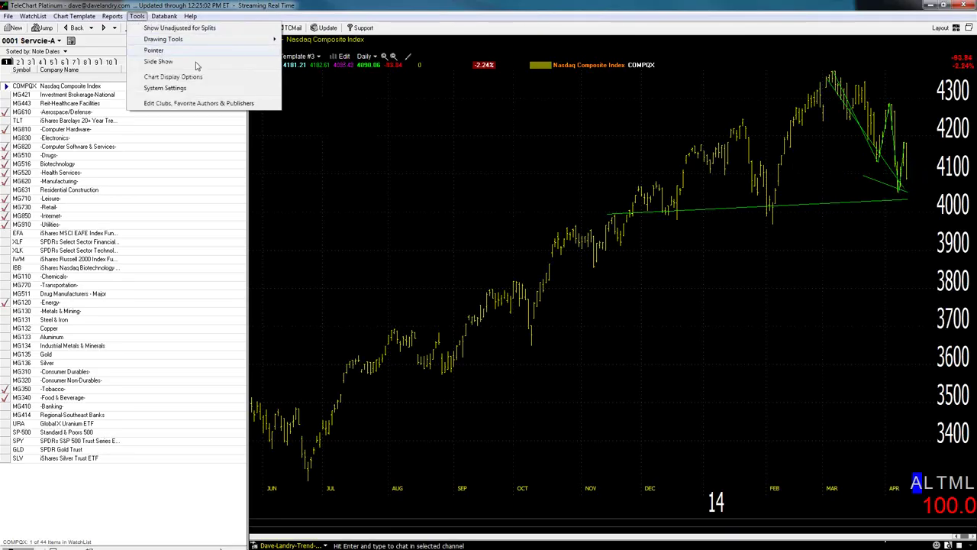
pyautogui.moveTo(185, 42)
pyautogui.click(296, 64)
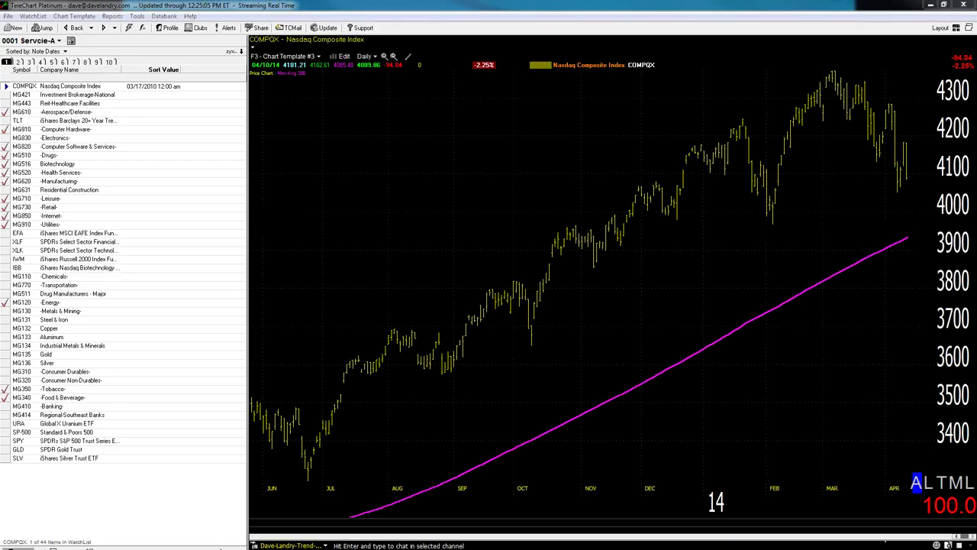
pyautogui.moveTo(748, 221); pyautogui.dragTo(910, 222)
# - Switch to the Excel portfolio sheet, examine the JVA position's dollar profit/loss, and return to the charts
pyautogui.hotkey('alt', 'Tab')
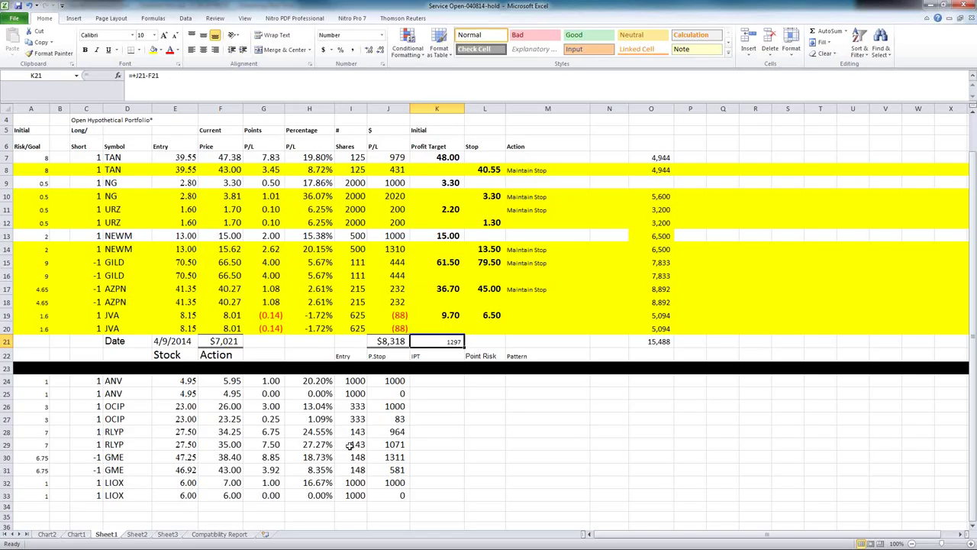
pyautogui.click(407, 316)
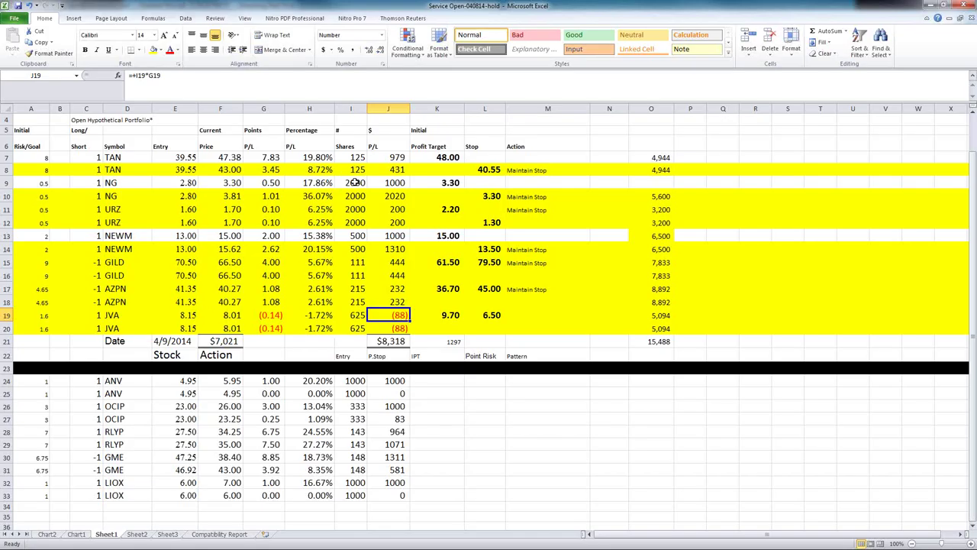
pyautogui.click(928, 6)
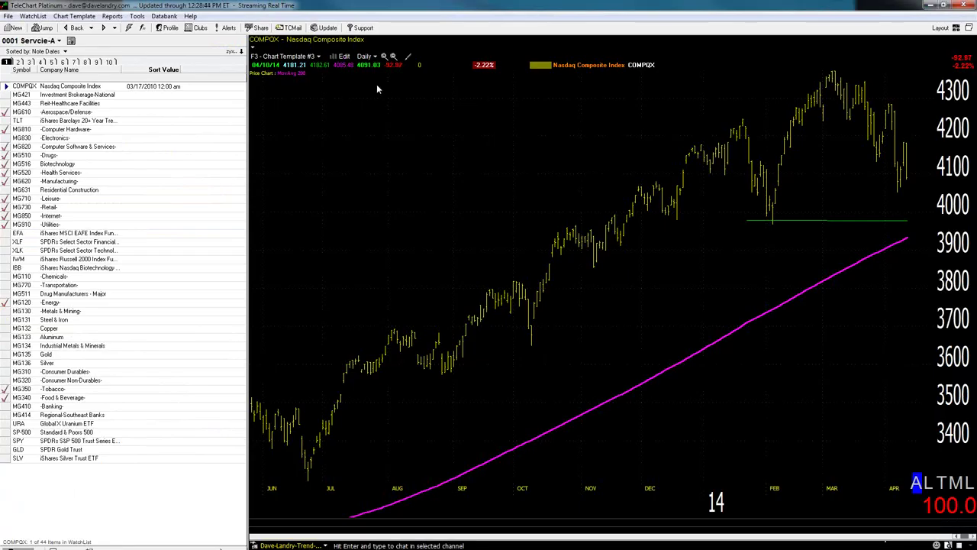
# - Show the Nasdaq Composite back to 2012 and trace its late-2012, mid-2013, January 2014 and March–April 2014 pullbacks and the early-2013 advance
pyautogui.click(393, 57)
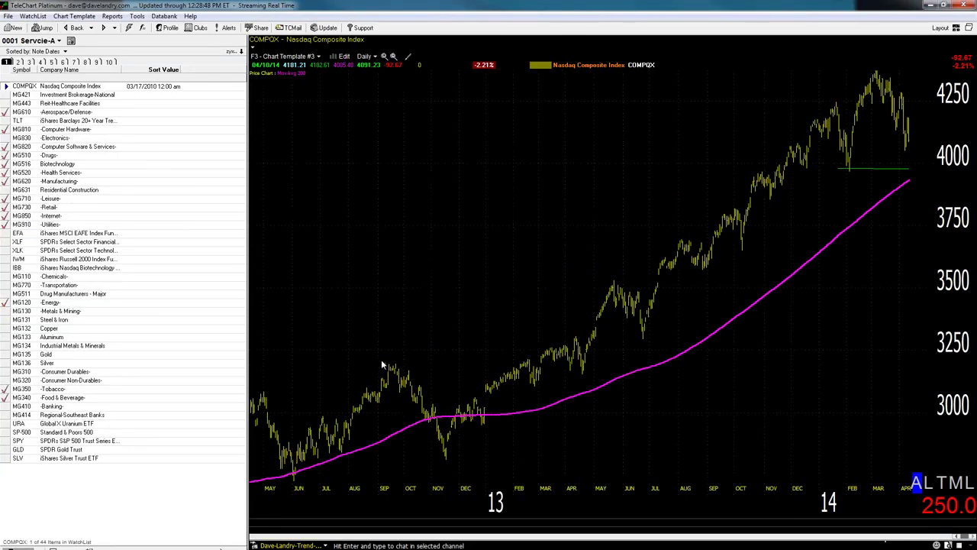
pyautogui.moveTo(382, 358); pyautogui.dragTo(460, 463)
pyautogui.moveTo(480, 405); pyautogui.dragTo(620, 319)
pyautogui.moveTo(613, 280); pyautogui.dragTo(670, 351)
pyautogui.moveTo(824, 104); pyautogui.dragTo(838, 169)
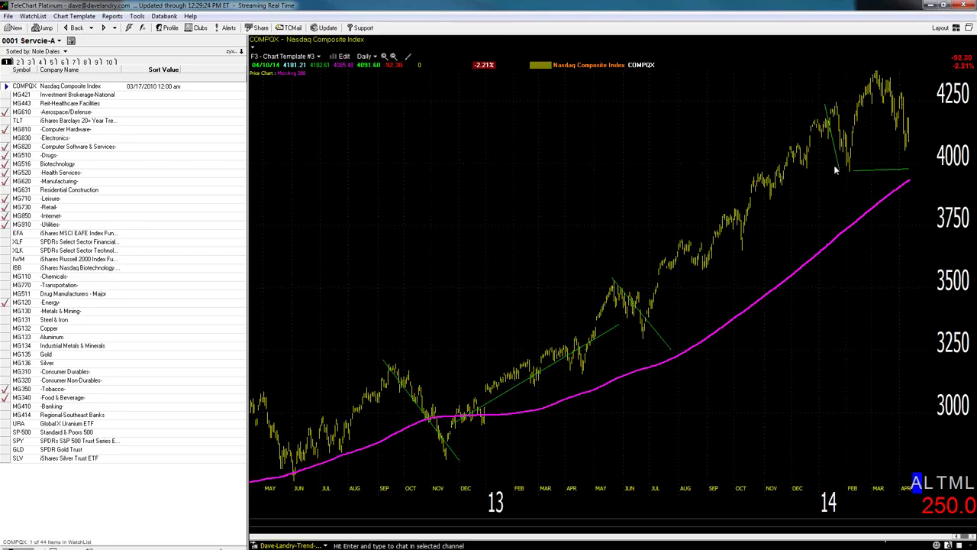
pyautogui.moveTo(875, 74); pyautogui.dragTo(909, 154)
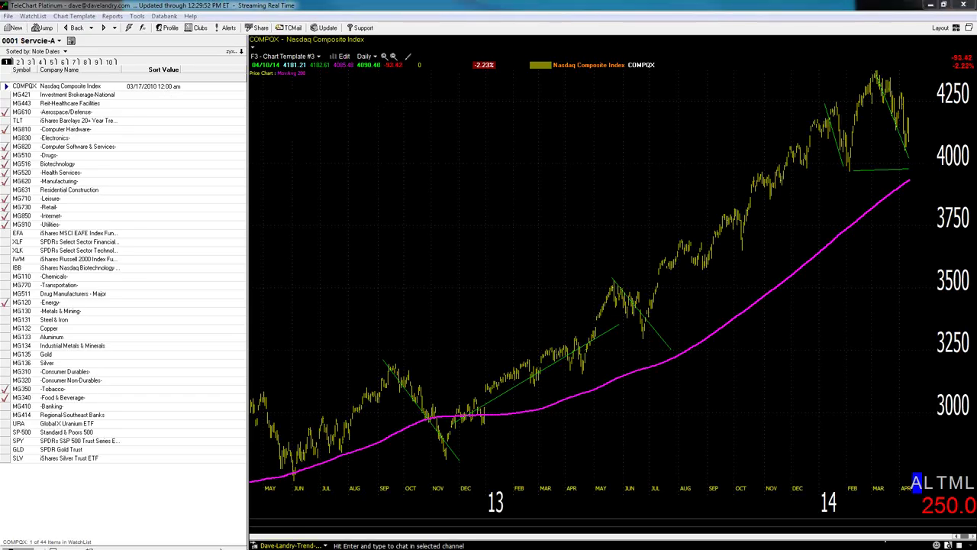
# - Open the Russell 2000 ETF (IWM) chart, show its January to April bars and activate a line drawing tool
pyautogui.write('IWM')
pyautogui.press('Return')
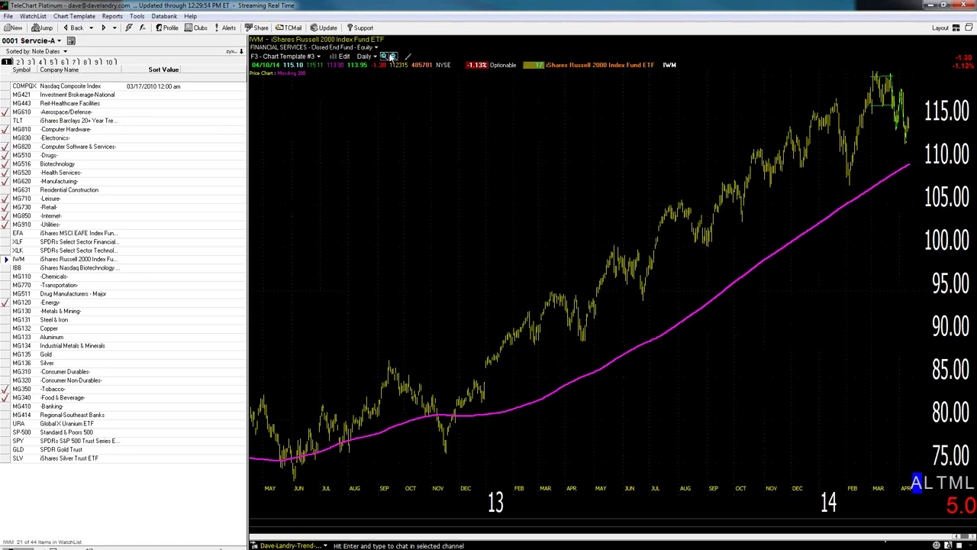
pyautogui.click(385, 58)
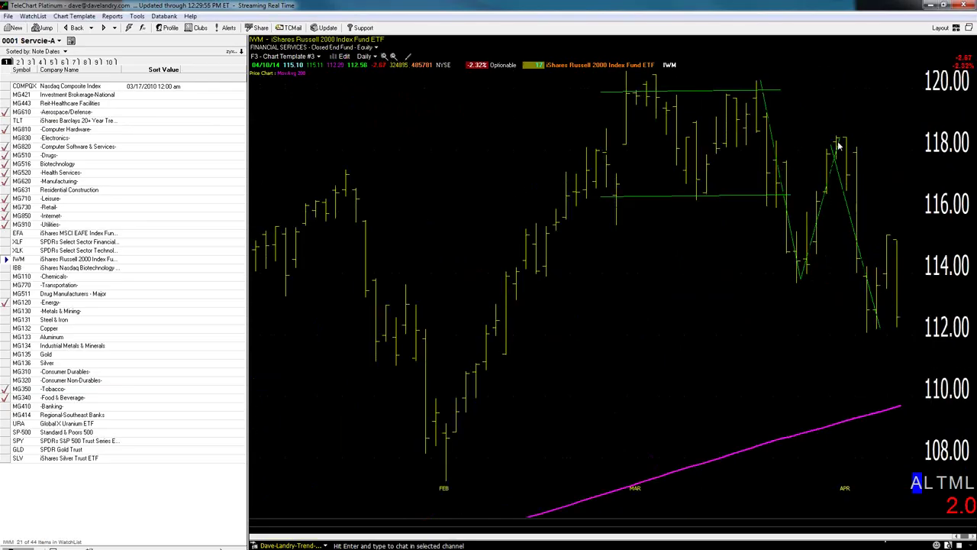
pyautogui.click(408, 57)
pyautogui.click(501, 68)
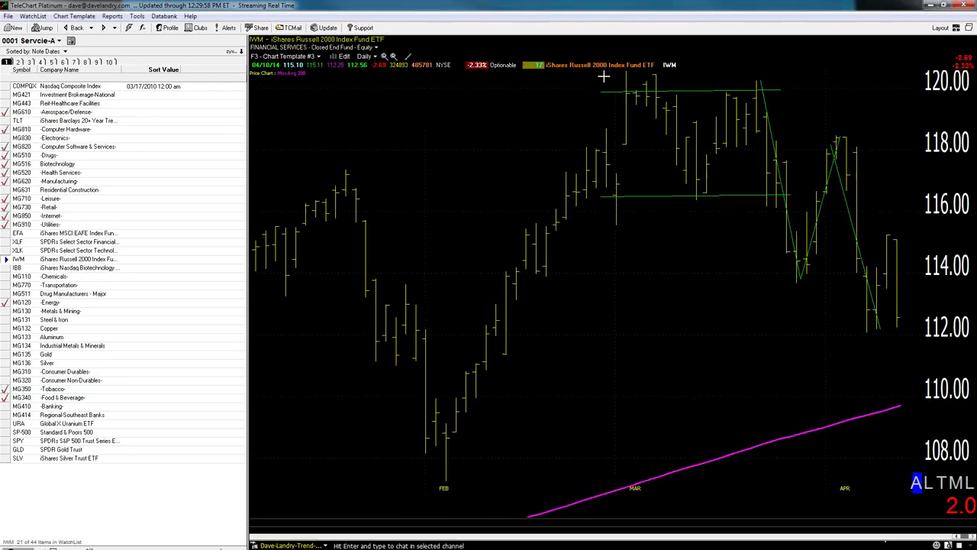